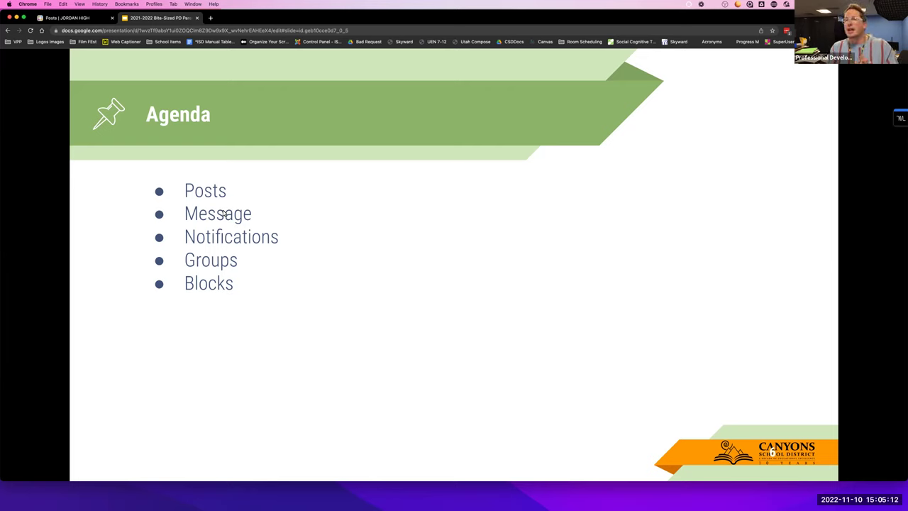
Switch from the Google Slides agenda slide to the Jordan High posts feed in ParentSquare
{"action": "left_click", "coordinate": [79, 19]}
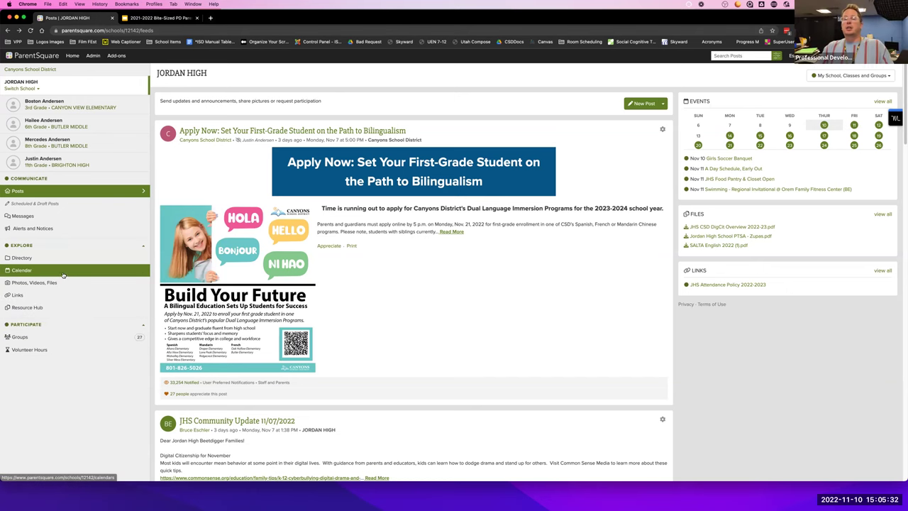
Open the Admin Center dashboard showing 1,787 students, 292 staff and 99.5% contactable
{"action": "left_click", "coordinate": [93, 57]}
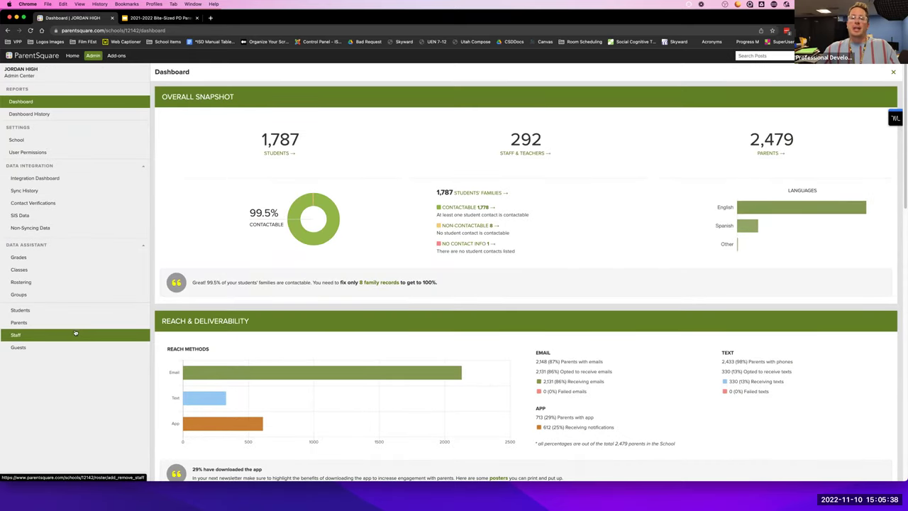
Invite an unregistered staff member found by name search, then go back to the posts feed
{"action": "left_click", "coordinate": [76, 336]}
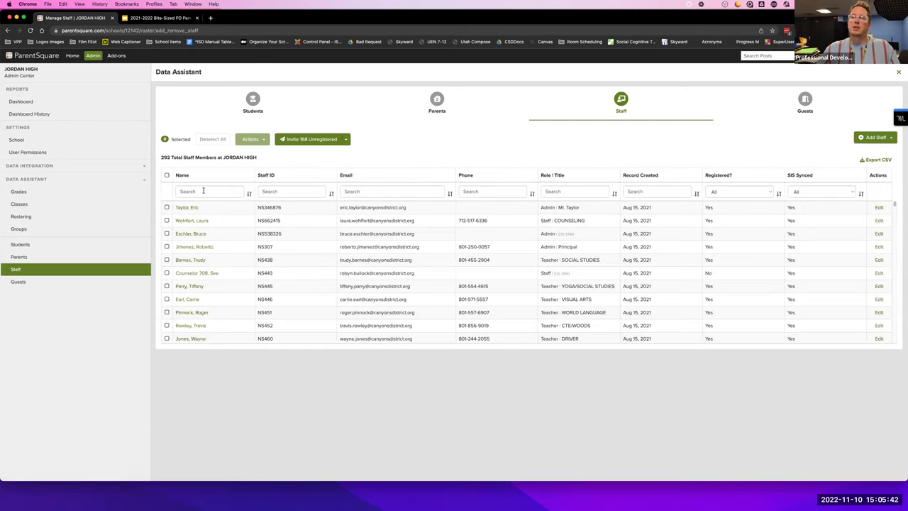
{"action": "left_click", "coordinate": [204, 190]}
{"action": "type", "text": "jen"}
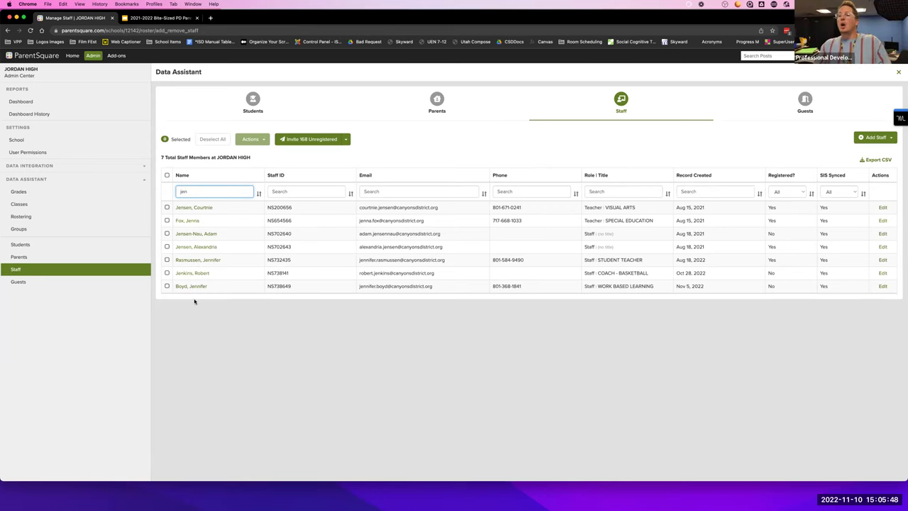
{"action": "left_click", "coordinate": [167, 286]}
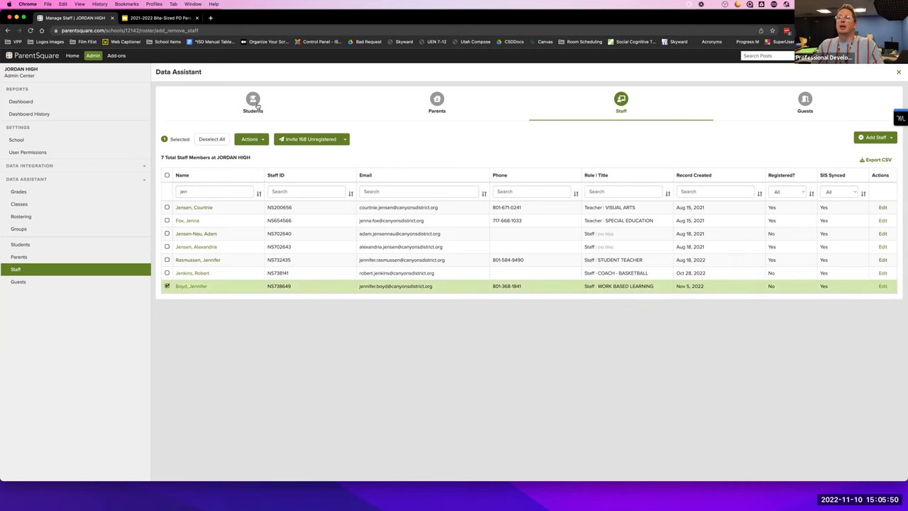
{"action": "left_click", "coordinate": [260, 138]}
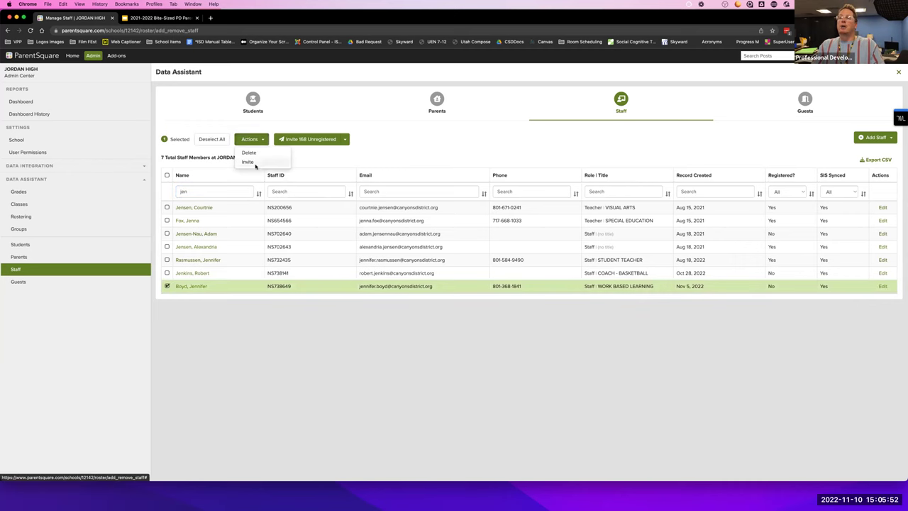
{"action": "left_click", "coordinate": [250, 163]}
{"action": "left_click", "coordinate": [532, 142]}
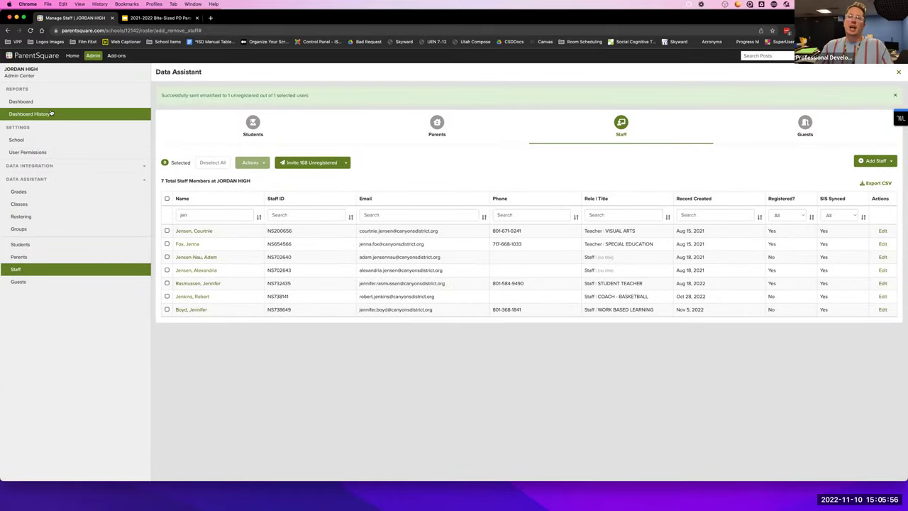
{"action": "left_click", "coordinate": [73, 56]}
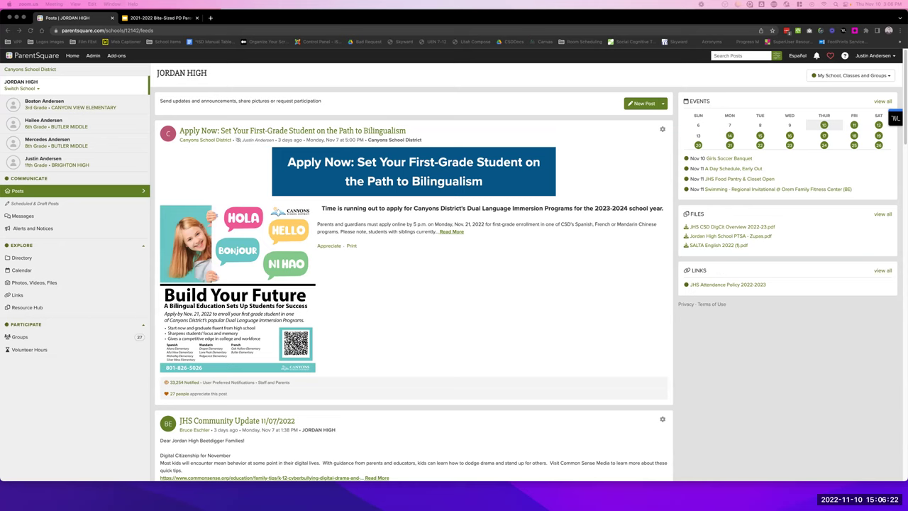
{"action": "left_click", "coordinate": [92, 56]}
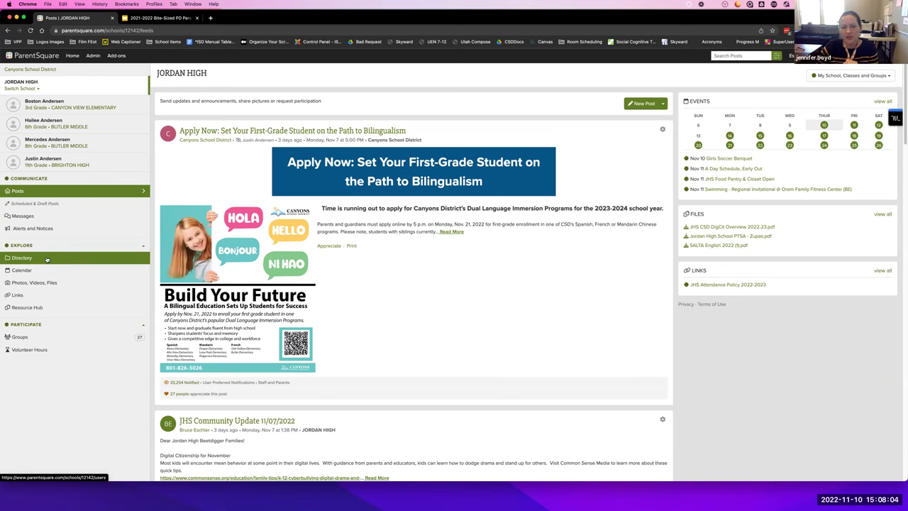
Open the Jordan High Directory and scroll through its staff names and roles
{"action": "left_click", "coordinate": [46, 259]}
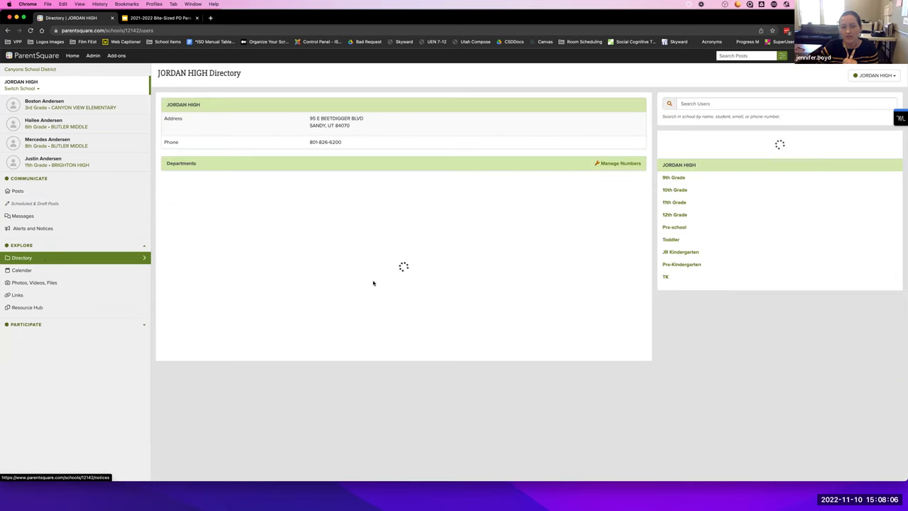
{"action": "scroll", "coordinate": [408, 313], "scroll_direction": "down", "scroll_amount": 3}
{"action": "scroll", "coordinate": [411, 316], "scroll_direction": "up", "scroll_amount": 3}
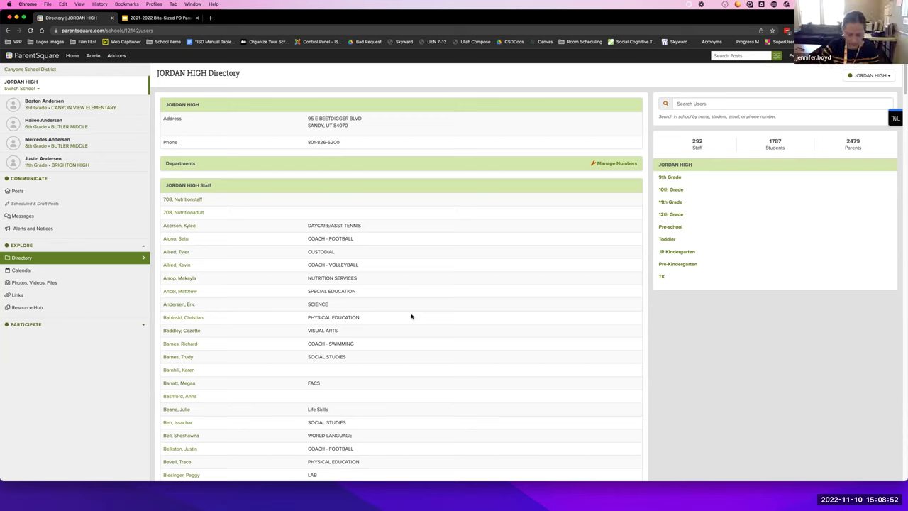
Return to the posts feed and start a blank New Post form
{"action": "left_click", "coordinate": [72, 56]}
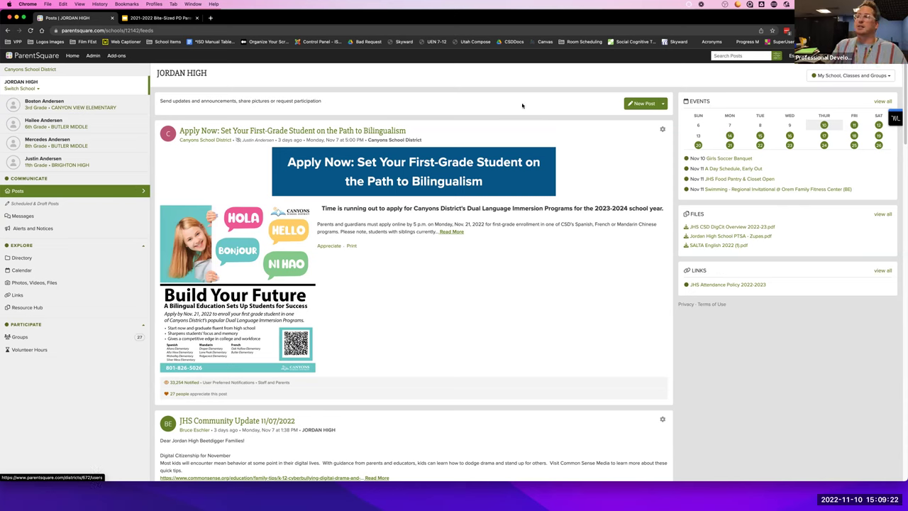
{"action": "left_click", "coordinate": [630, 106]}
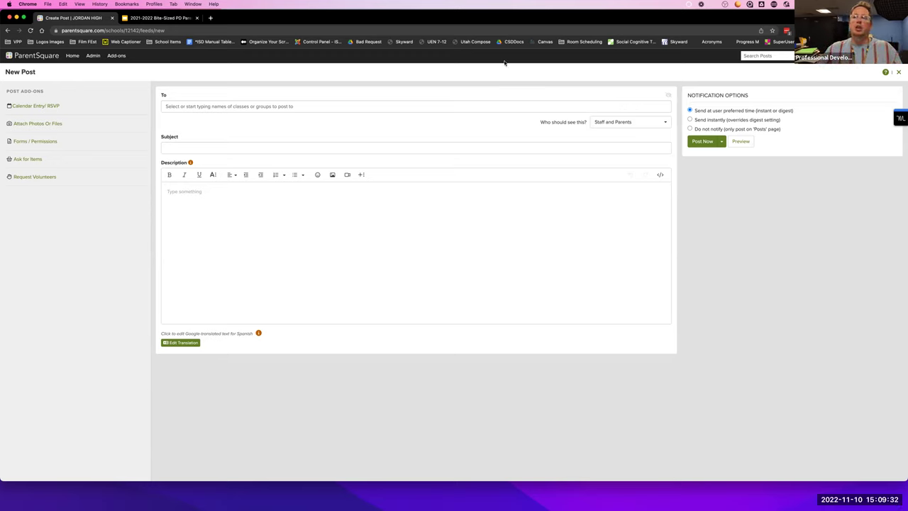
{"action": "left_click", "coordinate": [426, 106]}
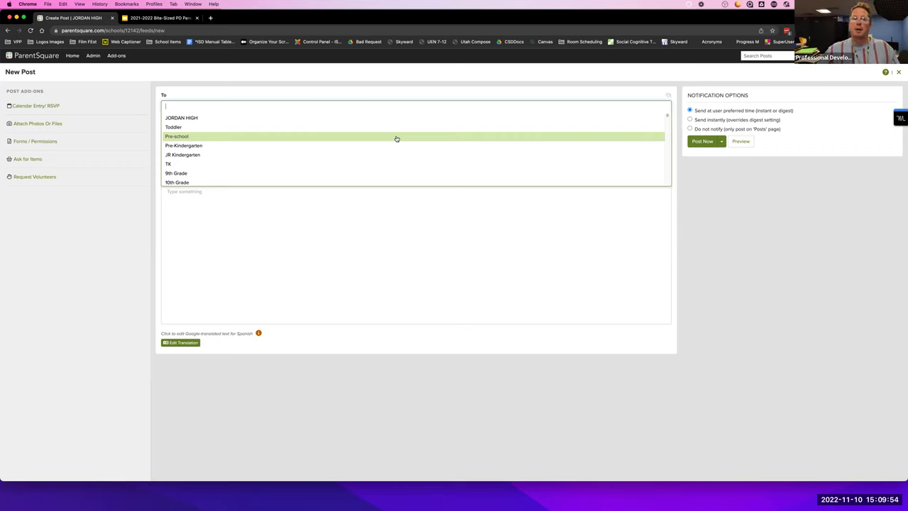
{"action": "scroll", "coordinate": [397, 142], "scroll_direction": "down", "scroll_amount": 5}
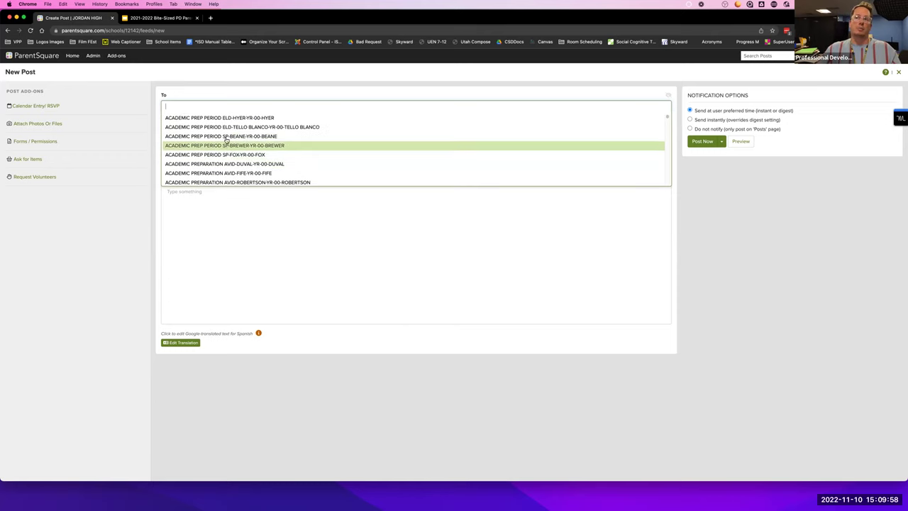
{"action": "scroll", "coordinate": [296, 160], "scroll_direction": "down", "scroll_amount": 1}
{"action": "scroll", "coordinate": [298, 160], "scroll_direction": "down", "scroll_amount": 3}
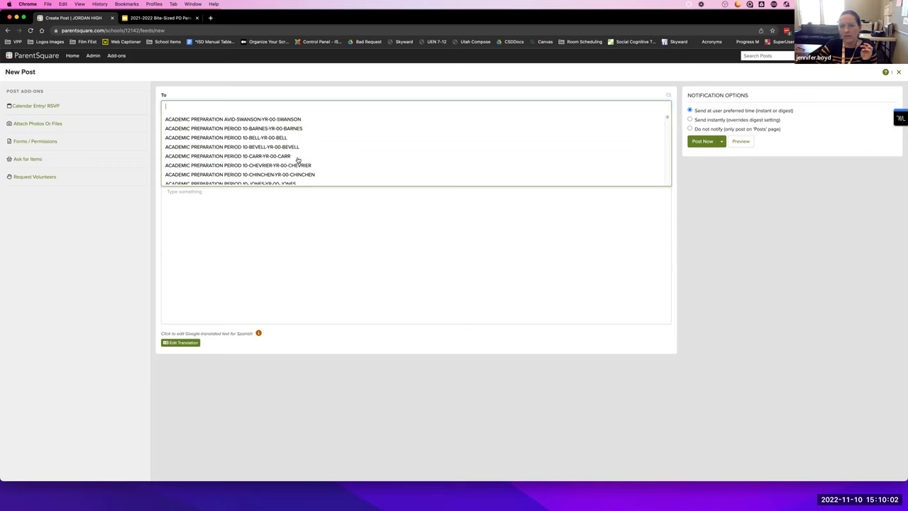
{"action": "scroll", "coordinate": [234, 131], "scroll_direction": "up", "scroll_amount": 1}
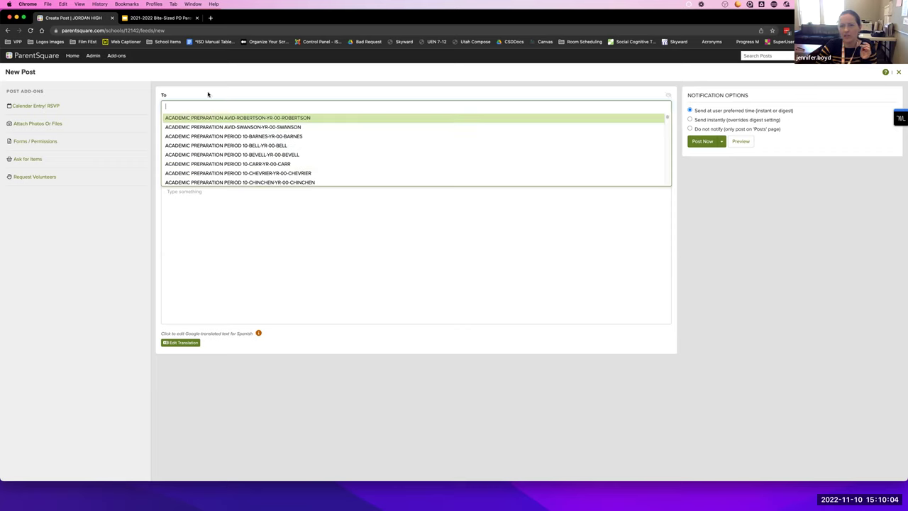
{"action": "left_click", "coordinate": [207, 94]}
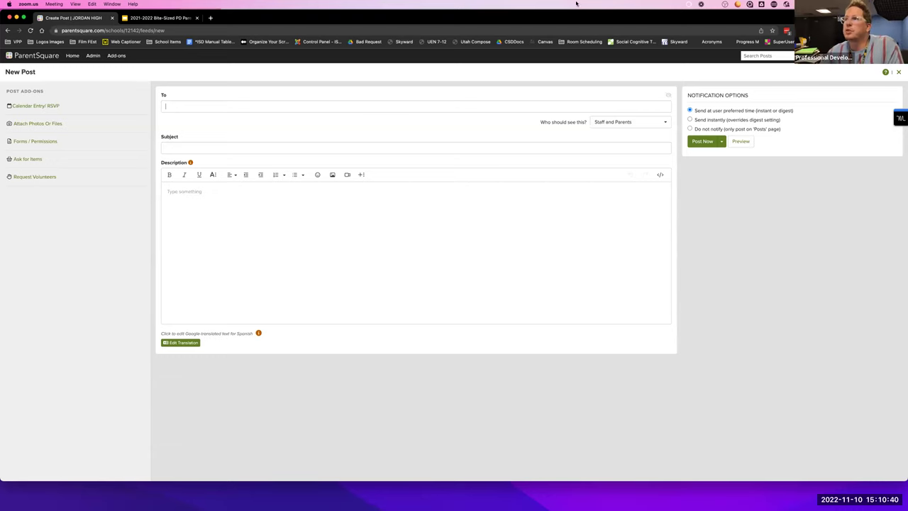
{"action": "left_click", "coordinate": [99, 356]}
{"action": "left_click", "coordinate": [240, 106]}
{"action": "scroll", "coordinate": [266, 151], "scroll_direction": "down", "scroll_amount": 10}
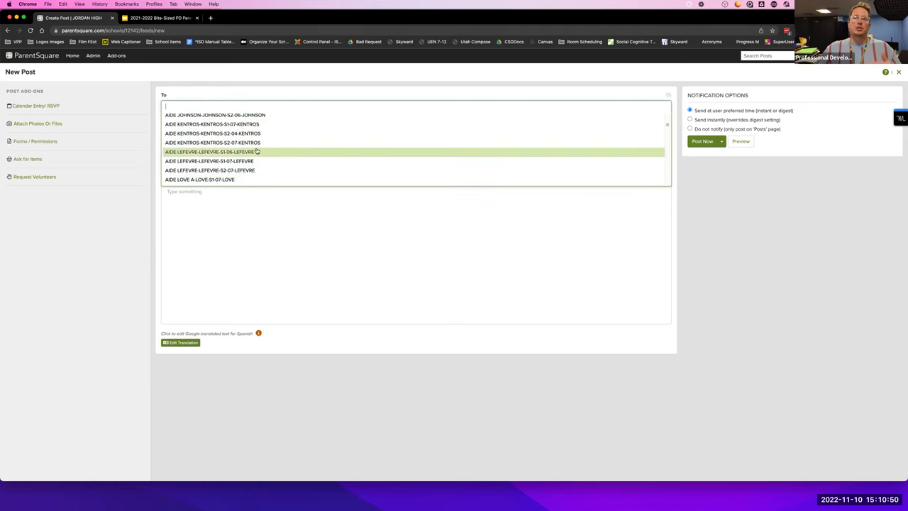
{"action": "scroll", "coordinate": [257, 150], "scroll_direction": "up", "scroll_amount": 10}
{"action": "scroll", "coordinate": [226, 146], "scroll_direction": "down", "scroll_amount": 4}
{"action": "left_click", "coordinate": [229, 140]}
{"action": "left_click", "coordinate": [301, 110]}
{"action": "left_click", "coordinate": [287, 146]}
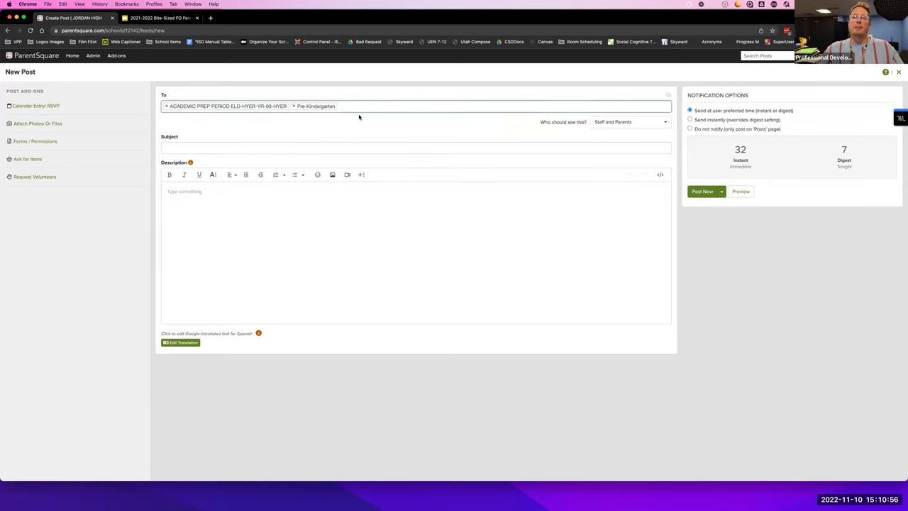
{"action": "key", "text": "BackSpace"}
{"action": "key", "text": "BackSpace"}
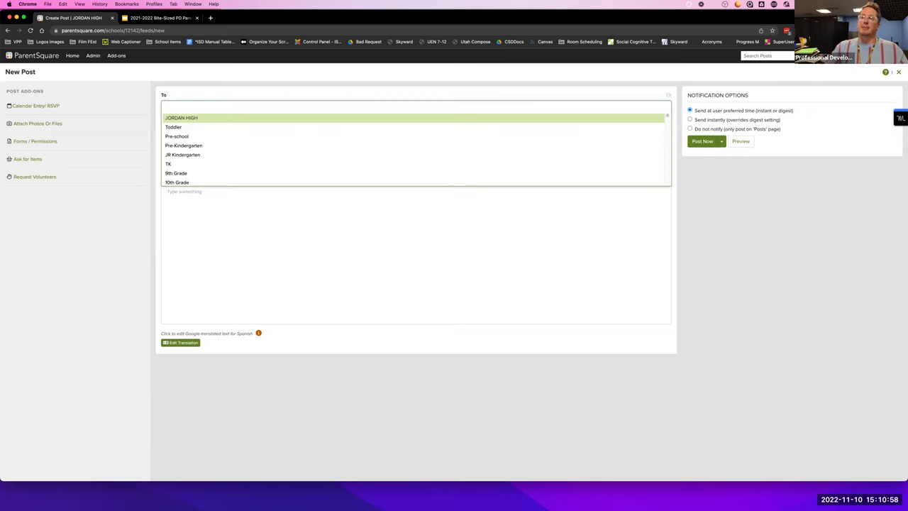
{"action": "left_click", "coordinate": [132, 229]}
{"action": "left_click", "coordinate": [218, 145]}
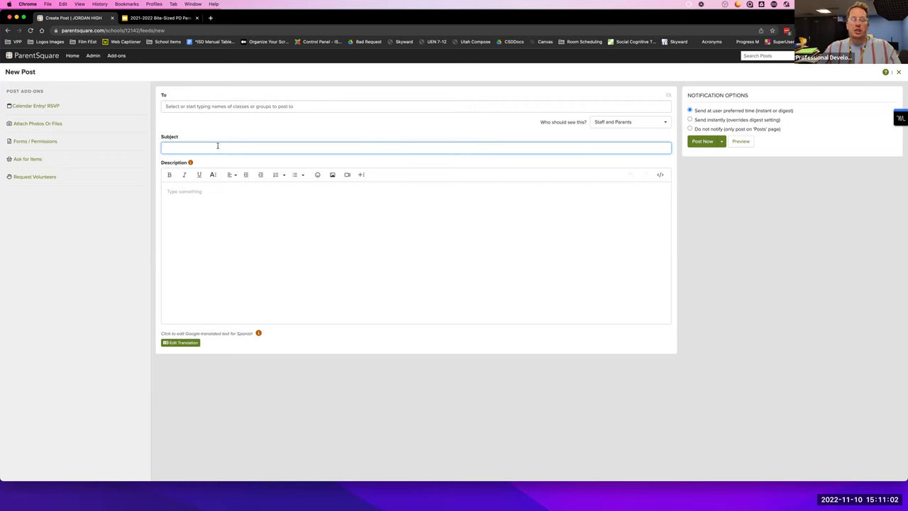
Enter 'Test Tomorrow' as the post subject and expand the 'Who should see this?' choices
{"action": "type", "text": "Test Tomorrow"}
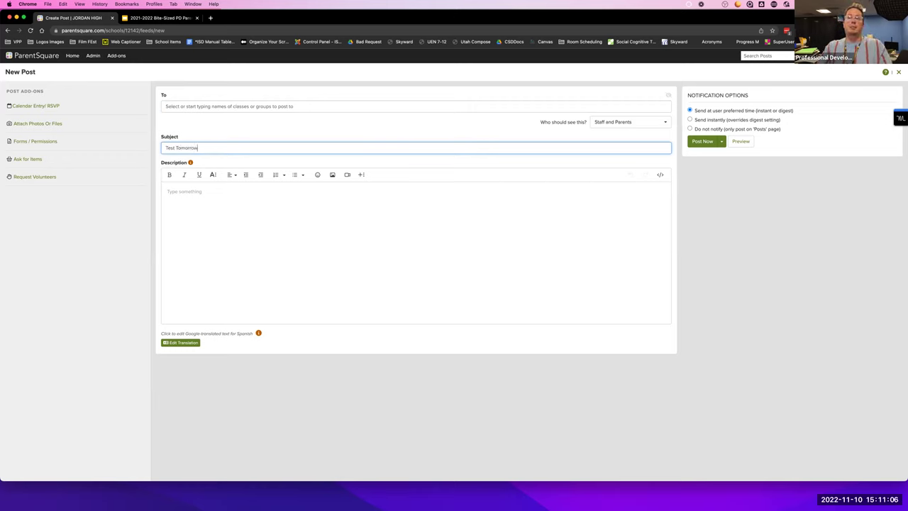
{"action": "left_click", "coordinate": [645, 117]}
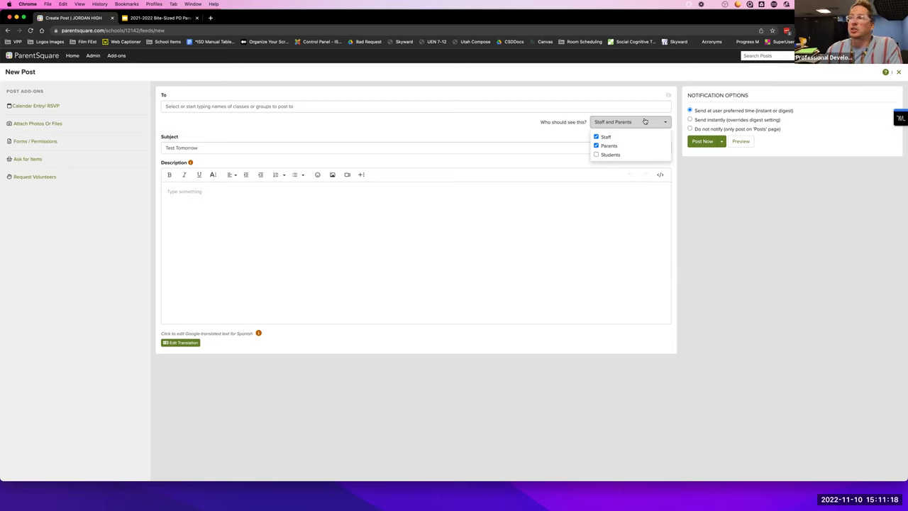
Tick Students so the audience reads Staff, Parents, and Students
{"action": "left_click", "coordinate": [596, 155]}
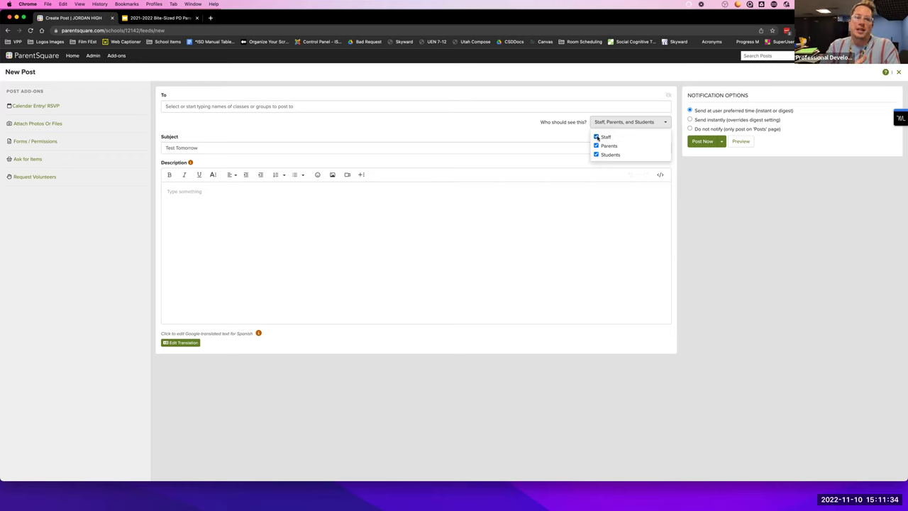
Type several lines of placeholder gibberish into the post description
{"action": "left_click", "coordinate": [267, 272]}
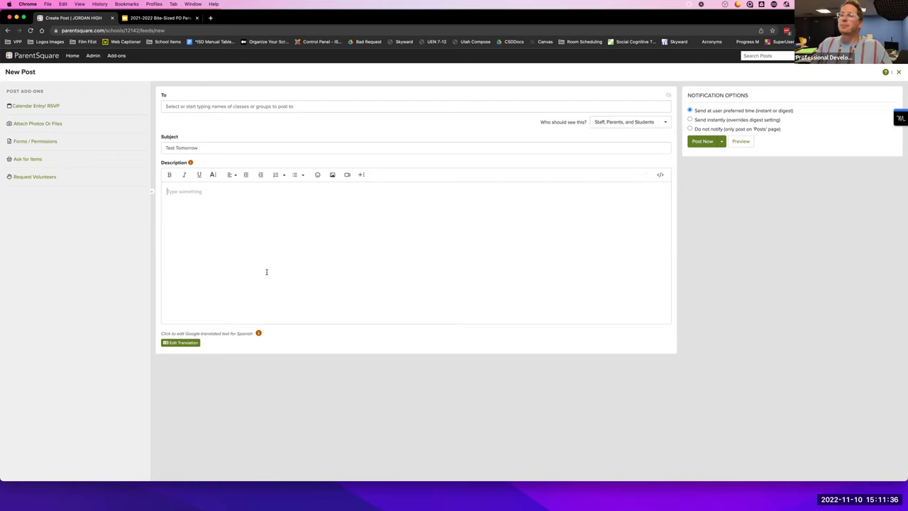
{"action": "type", "text": "lkkdjs"}
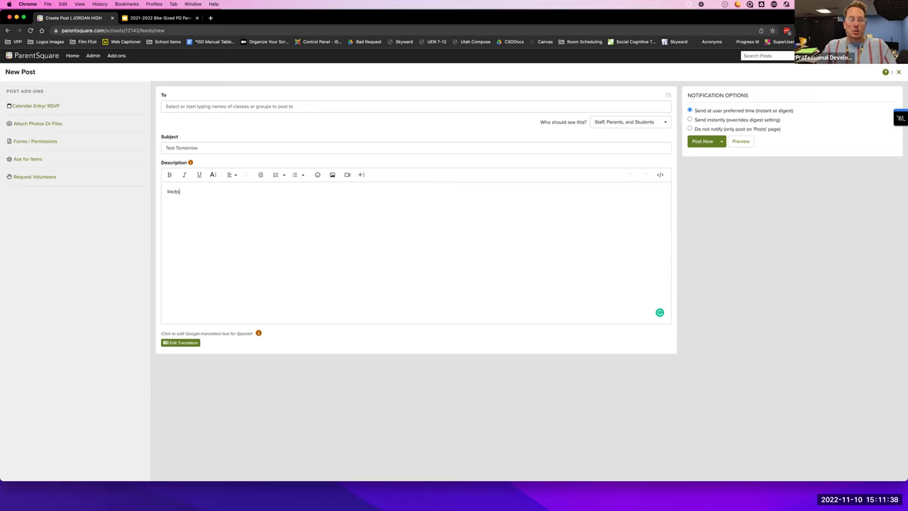
{"action": "type", "text": "ghsakjldghsdkljgh sdlkjg hdslk jghdslkjghs dlkgjhdsfgkljhdsfgkj hdsg"}
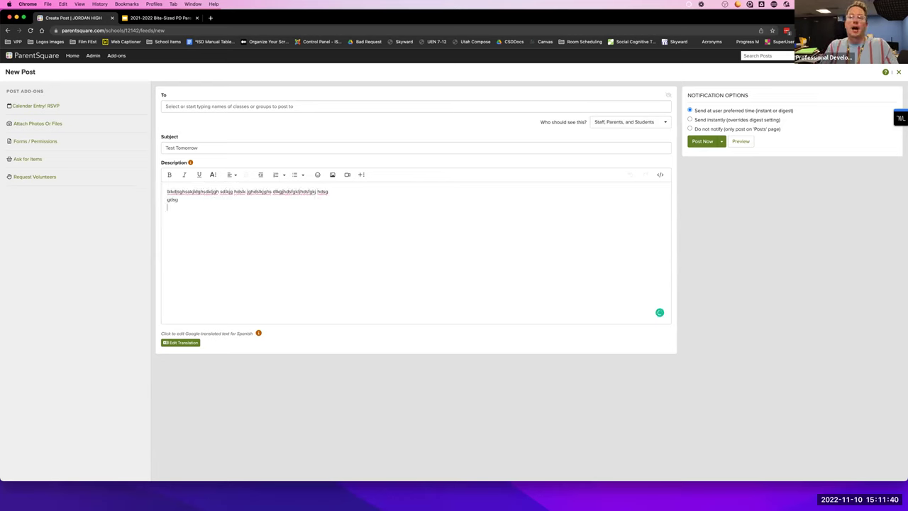
{"action": "type", "text": " gdfsg sdg dsfg dsfg dsf gkjdshfgkjhds fgkdshfgkjh dskgjhkjdshfg"}
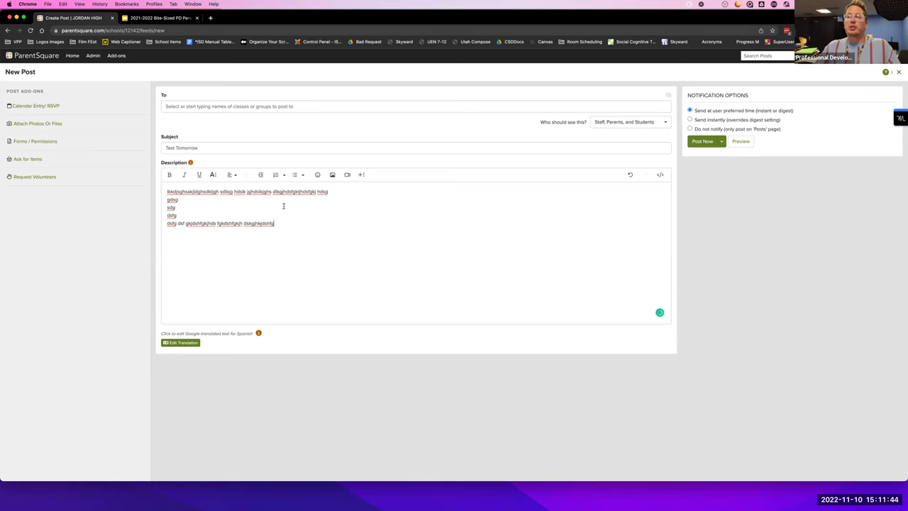
{"action": "left_click", "coordinate": [332, 174]}
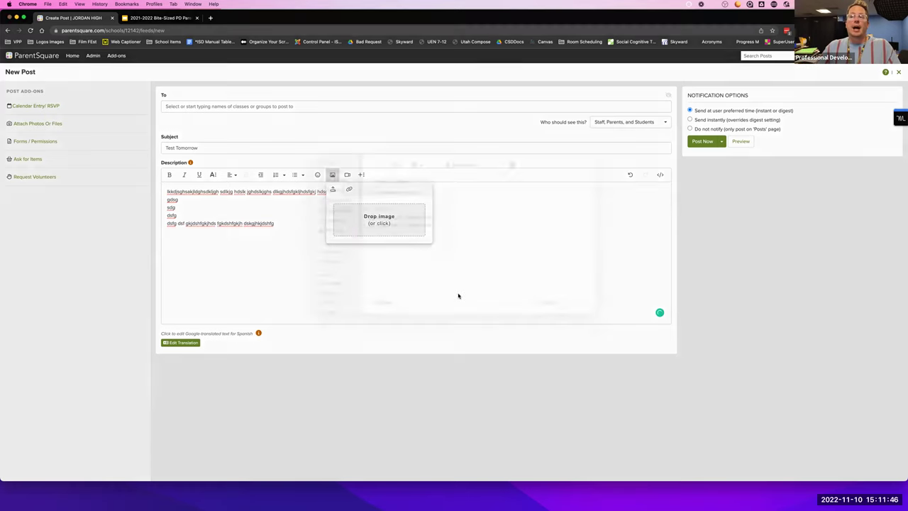
Upload the black-and-white bare tree image into the description beneath the placeholder text
{"action": "left_click", "coordinate": [379, 220]}
{"action": "double_click", "coordinate": [383, 220]}
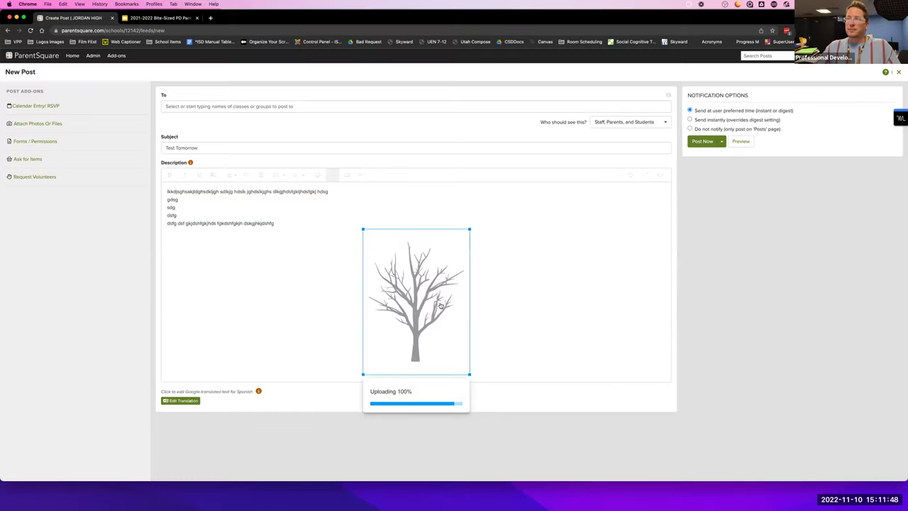
{"action": "left_click", "coordinate": [186, 364]}
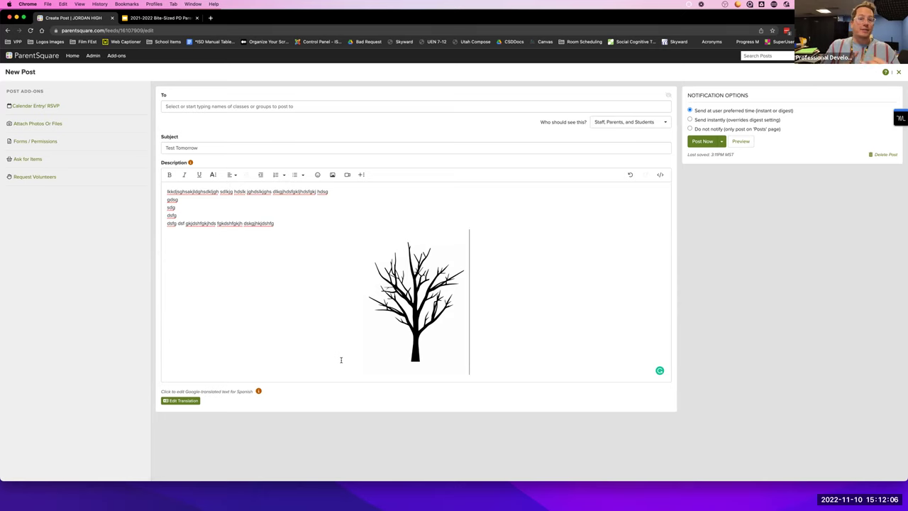
{"action": "left_click_drag", "start_coordinate": [177, 193], "coordinate": [259, 222]}
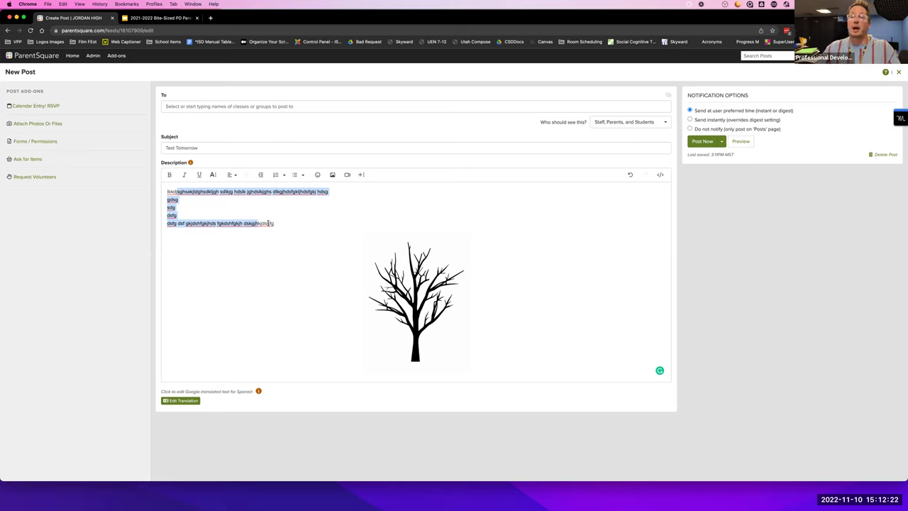
Select everything in the description with Cmd+A and delete the text and tree image
{"action": "left_click", "coordinate": [329, 227]}
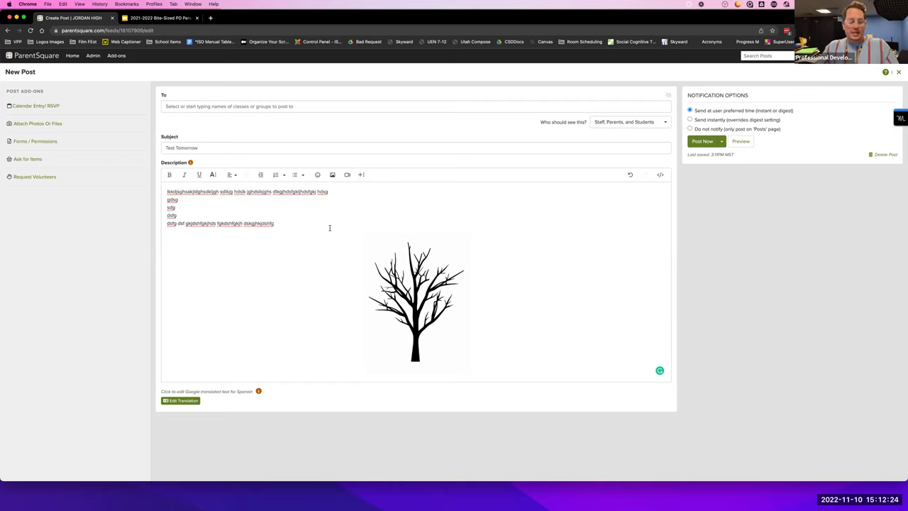
{"action": "key", "text": "super+a"}
{"action": "key", "text": "BackSpace"}
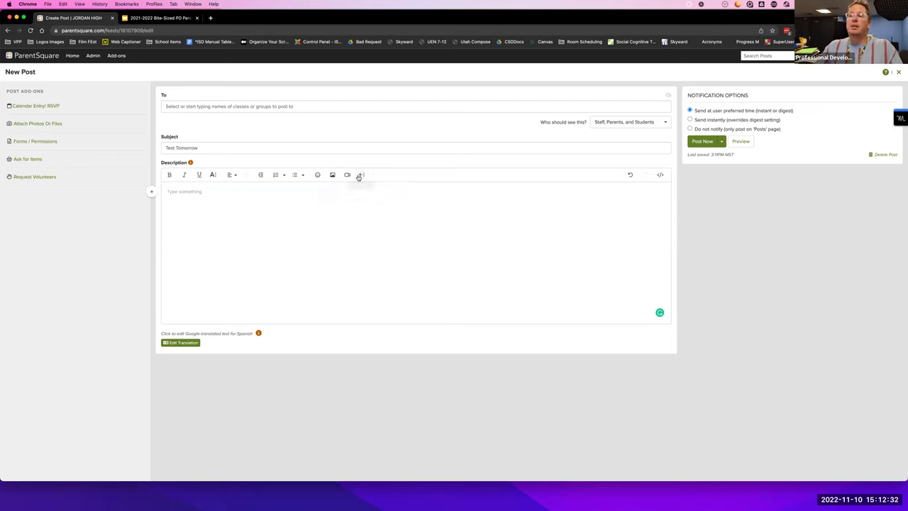
Insert the Header, Text, Text - 2-Column and Image + Text - Image Left design blocks
{"action": "left_click", "coordinate": [359, 175]}
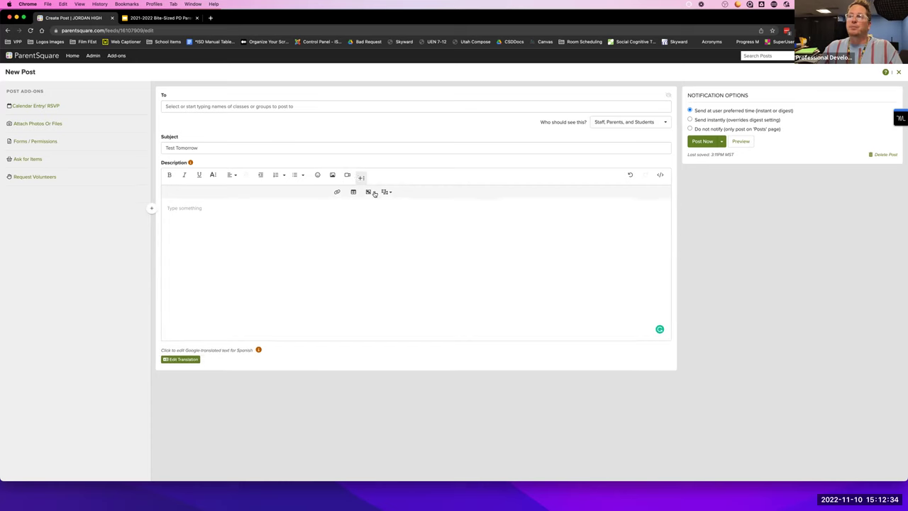
{"action": "left_click", "coordinate": [385, 192]}
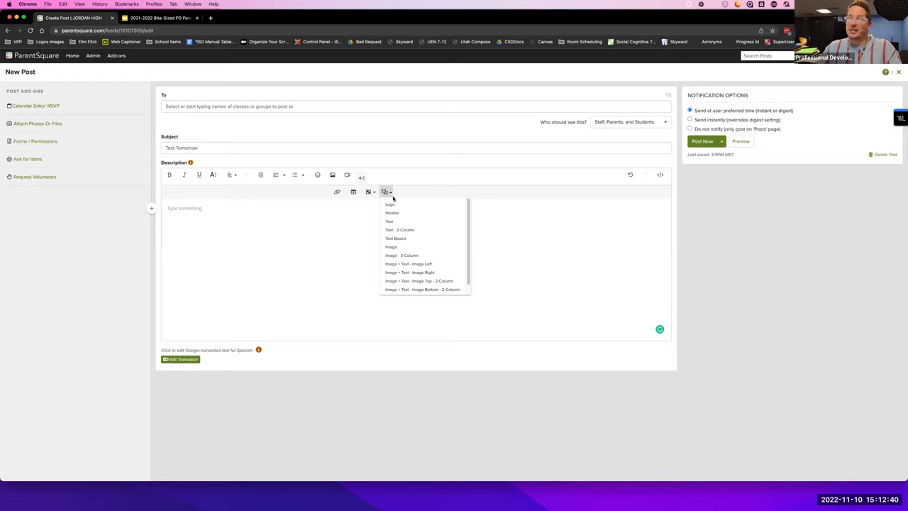
{"action": "left_click", "coordinate": [395, 213]}
{"action": "left_click", "coordinate": [390, 193]}
{"action": "left_click", "coordinate": [415, 225]}
{"action": "left_click", "coordinate": [389, 192]}
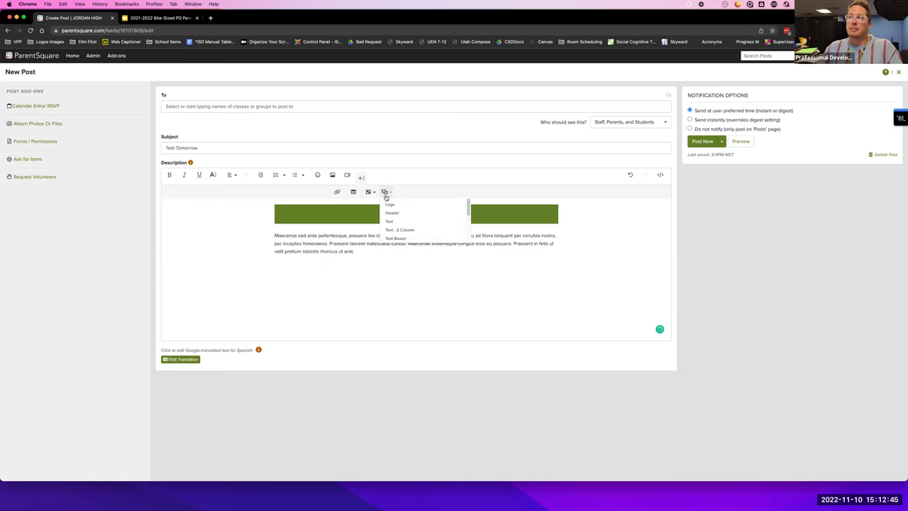
{"action": "left_click", "coordinate": [398, 230]}
{"action": "left_click", "coordinate": [389, 192]}
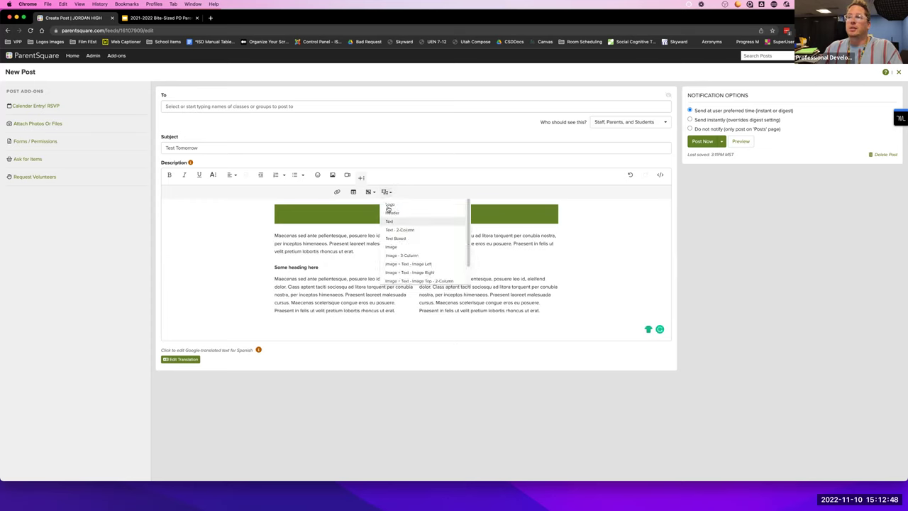
{"action": "left_click", "coordinate": [406, 264]}
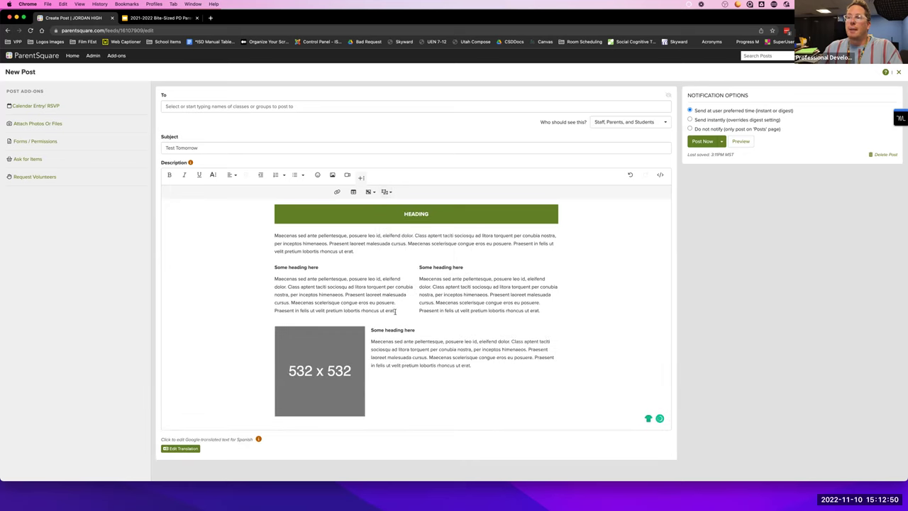
Overwrite the left column's sample paragraph with filler text, then select HEADING and the right column text
{"action": "triple_click", "coordinate": [288, 301]}
{"action": "type", "text": "fdjkghdskfjghsd kllghdskljghsdkljghdskljg"}
{"action": "type", "text": "hsdkljghdsf klg jh dsglkjhds fg lkjdshglkjdsifh glkjdshglkjdshglkjdsfhgkjdsfg"}
{"action": "type", "text": "dfgsdfg"}
{"action": "double_click", "coordinate": [427, 213]}
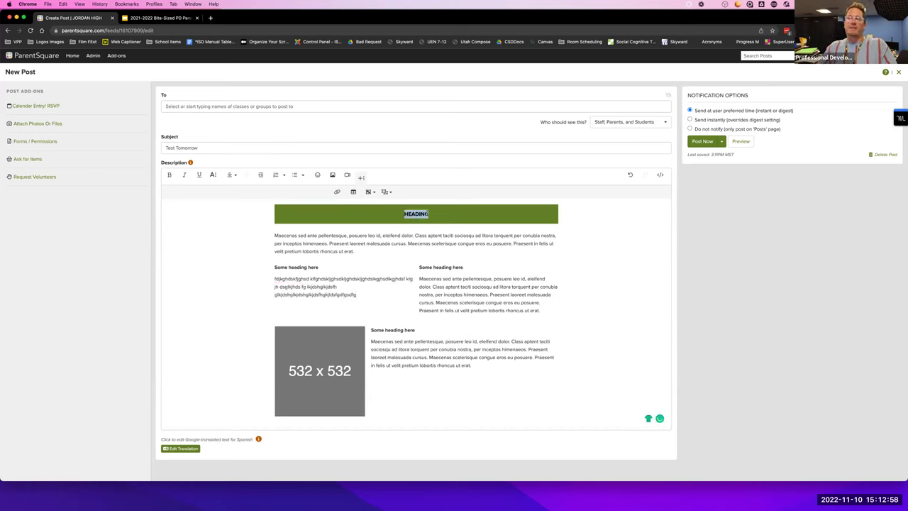
{"action": "left_click", "coordinate": [432, 294]}
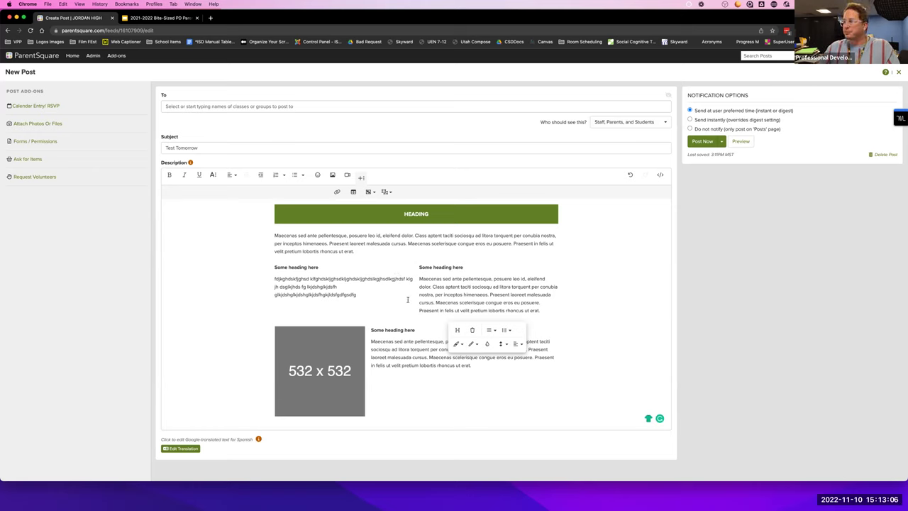
{"action": "left_click", "coordinate": [461, 287]}
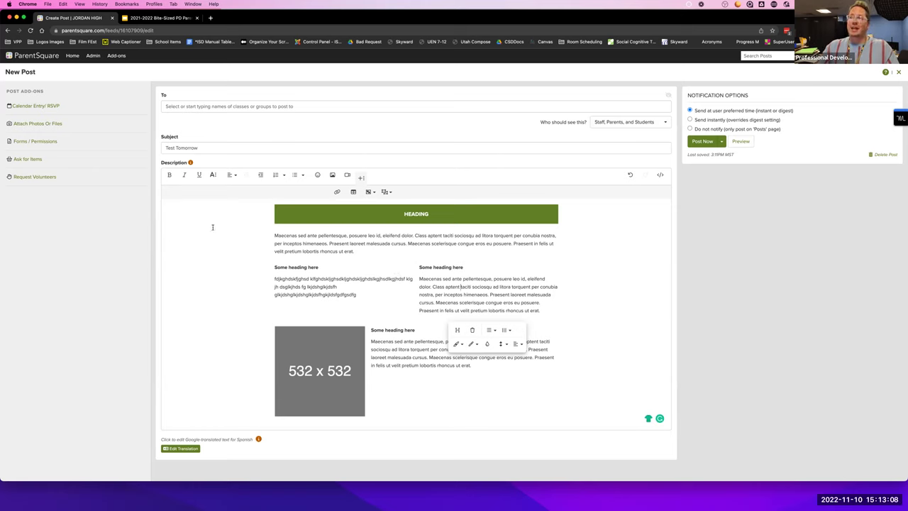
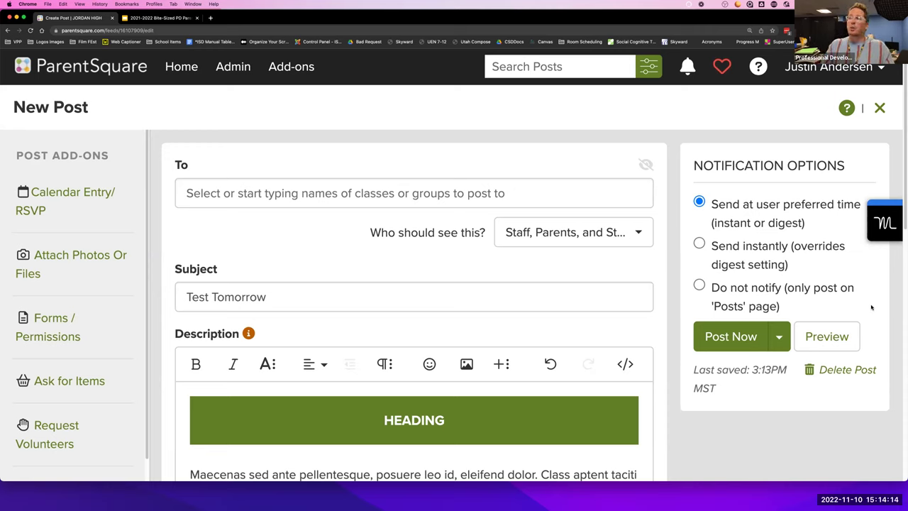
{"action": "left_click", "coordinate": [731, 247]}
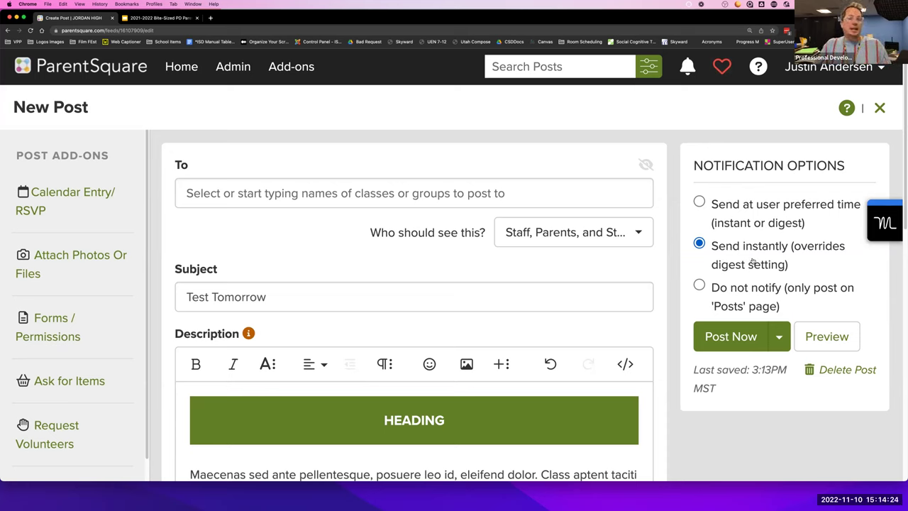
{"action": "left_click", "coordinate": [720, 204]}
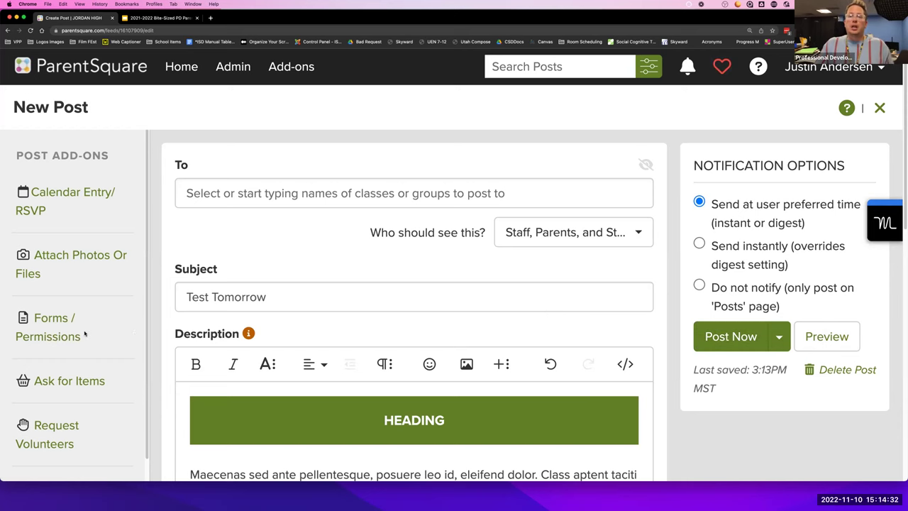
{"action": "scroll", "coordinate": [85, 333], "scroll_direction": "down", "scroll_amount": 1}
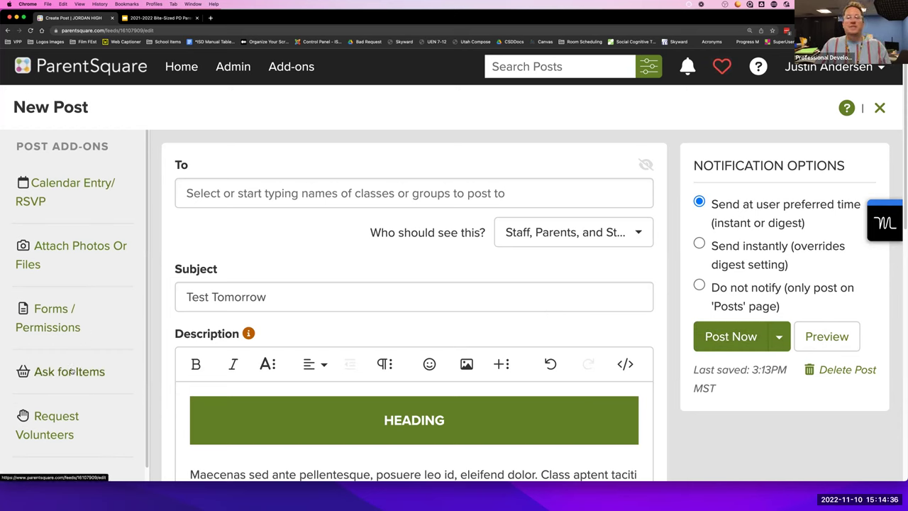
{"action": "scroll", "coordinate": [61, 422], "scroll_direction": "down", "scroll_amount": 3}
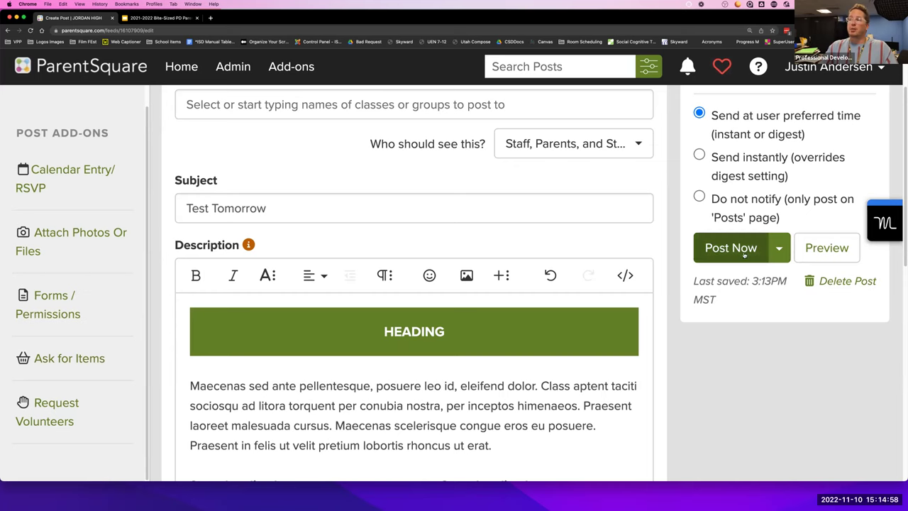
Look over the Post Now publishing options without choosing one, then delete the 'Test Tomorrow' draft
{"action": "left_click", "coordinate": [775, 247]}
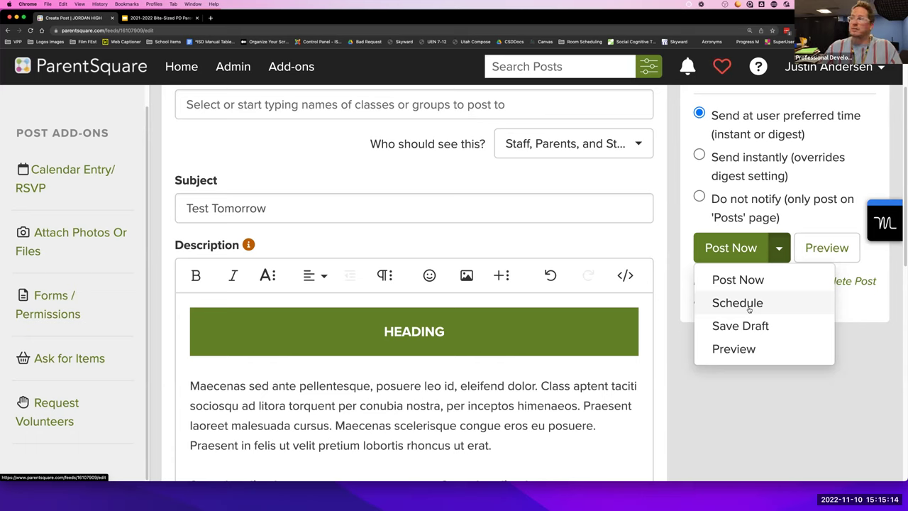
{"action": "left_click", "coordinate": [868, 315]}
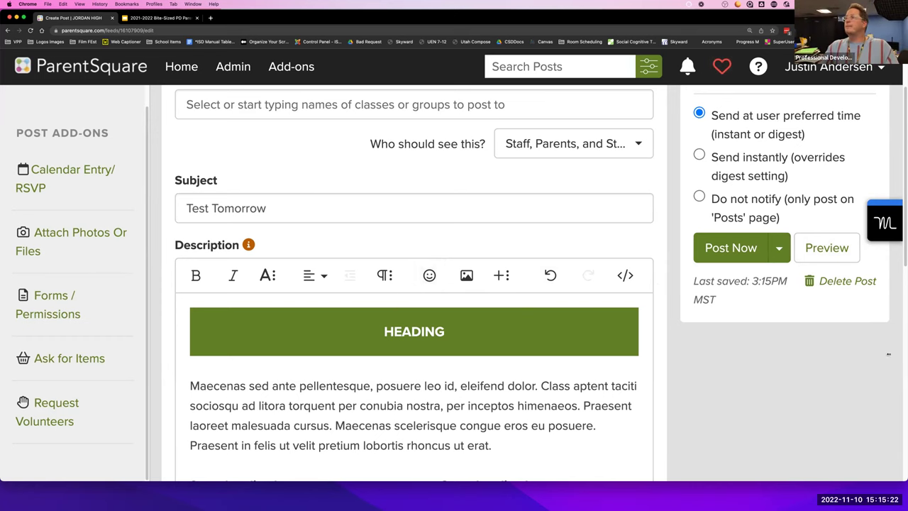
{"action": "left_click", "coordinate": [848, 282]}
Confirm the post deletion and lower the Chrome page zoom below 110%
{"action": "left_click", "coordinate": [651, 199]}
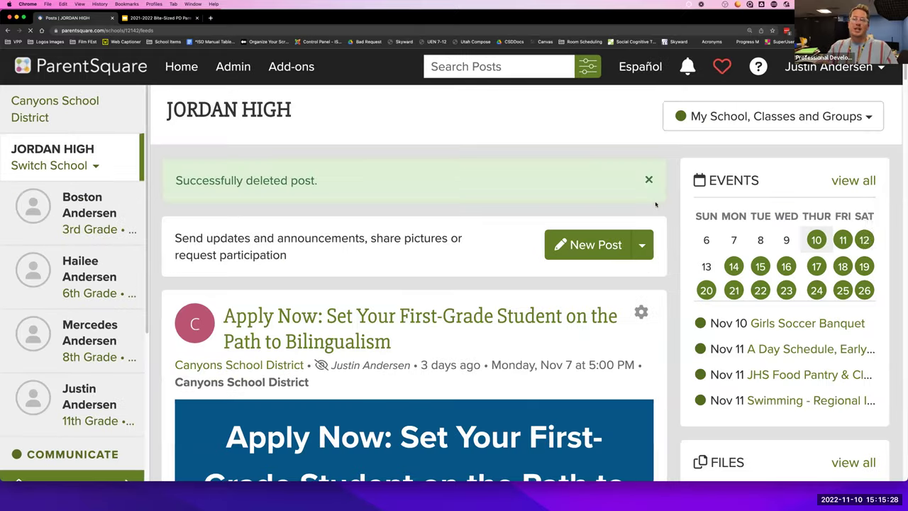
{"action": "left_click", "coordinate": [900, 30]}
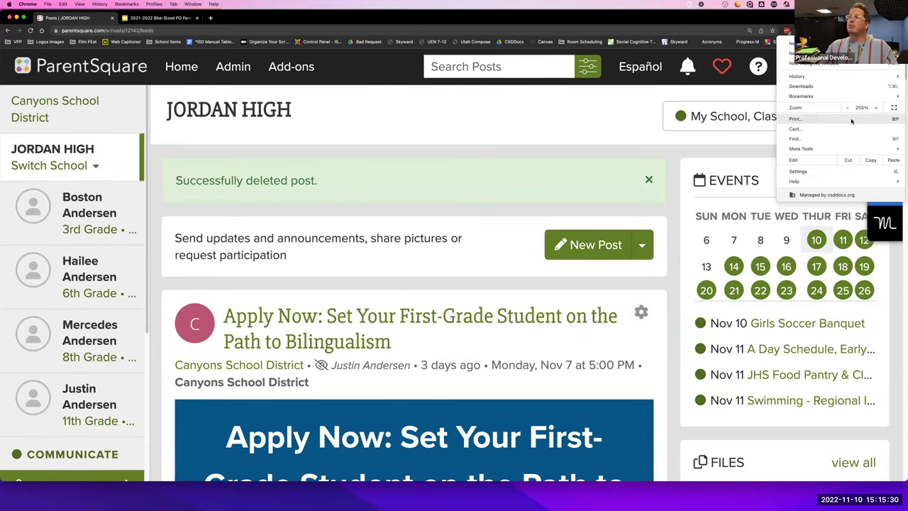
{"action": "left_click", "coordinate": [847, 107]}
{"action": "left_click", "coordinate": [848, 107]}
{"action": "left_click", "coordinate": [847, 108]}
{"action": "left_click", "coordinate": [847, 107]}
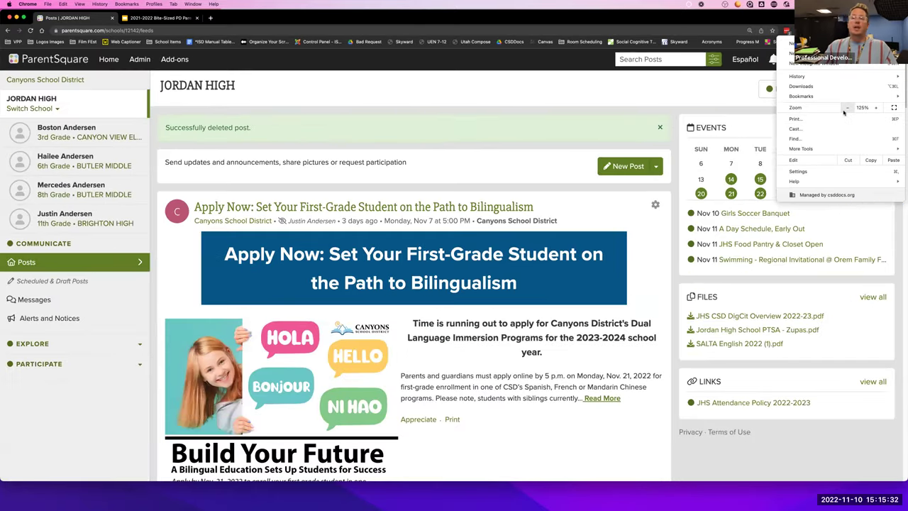
{"action": "left_click", "coordinate": [843, 110]}
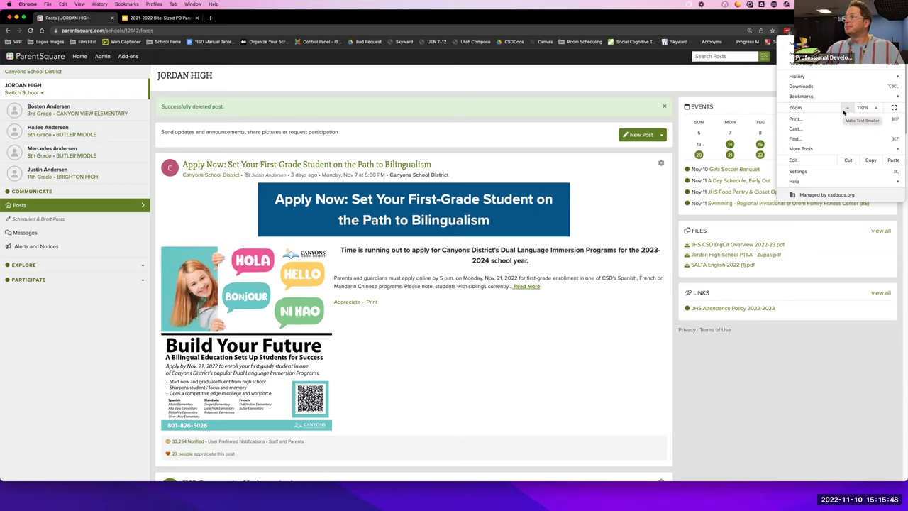
{"action": "left_click", "coordinate": [846, 108]}
{"action": "left_click", "coordinate": [738, 394]}
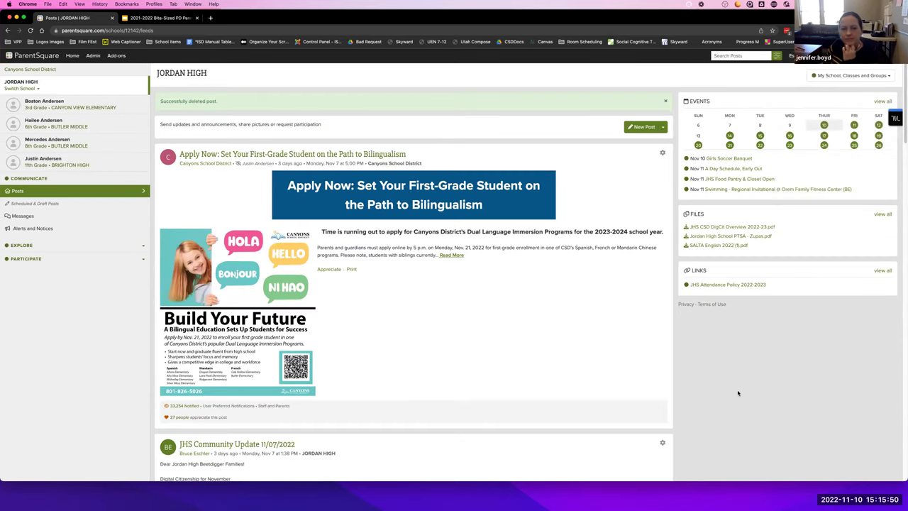
Scroll through the Jordan High posts feed and return to its top
{"action": "scroll", "coordinate": [518, 362], "scroll_direction": "down", "scroll_amount": 2}
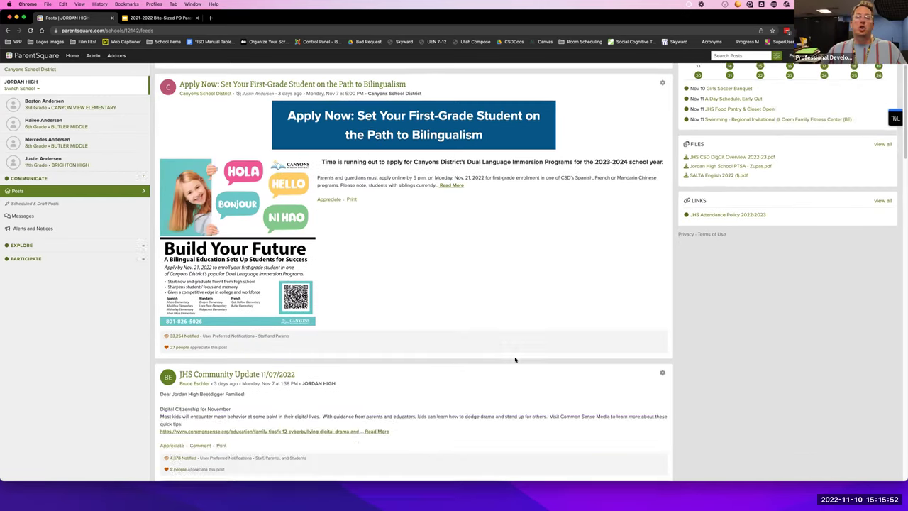
{"action": "scroll", "coordinate": [515, 359], "scroll_direction": "down", "scroll_amount": 10}
{"action": "scroll", "coordinate": [495, 344], "scroll_direction": "down", "scroll_amount": 7}
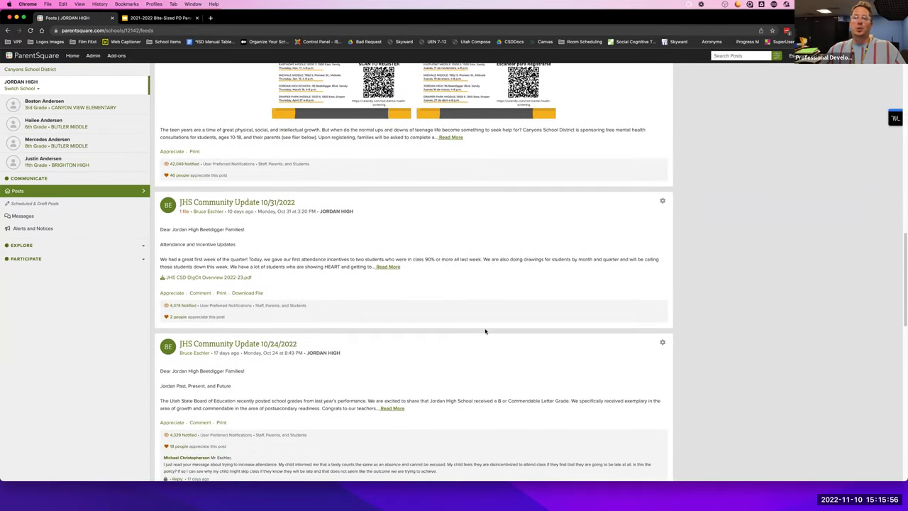
{"action": "scroll", "coordinate": [485, 331], "scroll_direction": "down", "scroll_amount": 2}
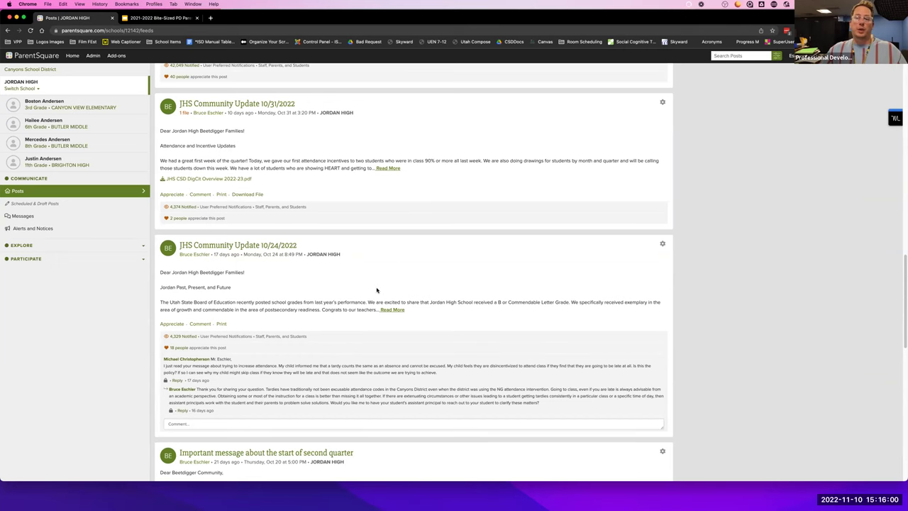
{"action": "scroll", "coordinate": [377, 305], "scroll_direction": "up", "scroll_amount": 1}
{"action": "scroll", "coordinate": [378, 309], "scroll_direction": "up", "scroll_amount": 2}
{"action": "scroll", "coordinate": [379, 309], "scroll_direction": "up", "scroll_amount": 5}
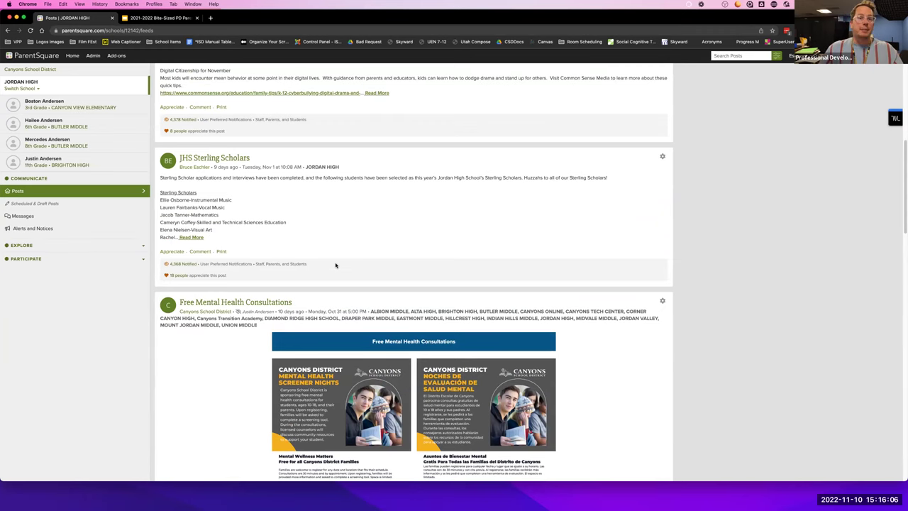
{"action": "scroll", "coordinate": [259, 287], "scroll_direction": "down", "scroll_amount": 1}
{"action": "scroll", "coordinate": [259, 287], "scroll_direction": "down", "scroll_amount": 10}
{"action": "left_click", "coordinate": [99, 192]}
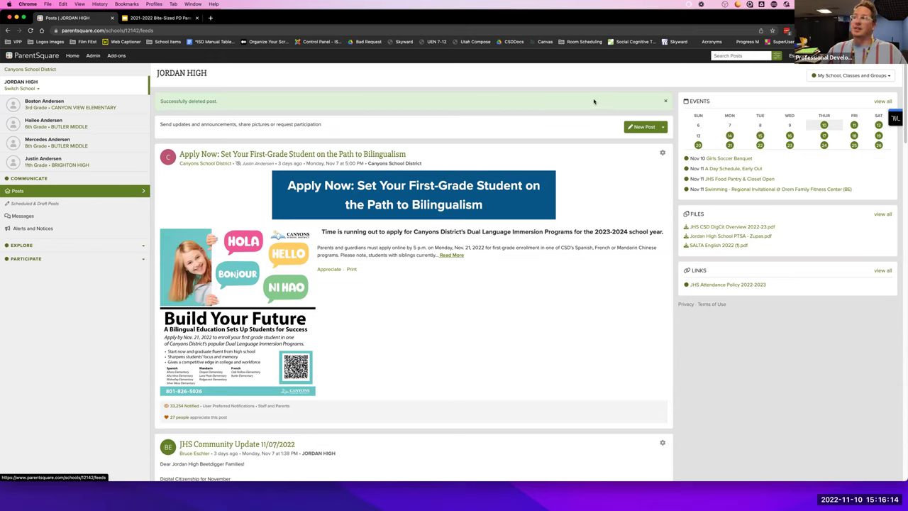
Visit Messages through the Explore section, return to Posts, and start a blank new post
{"action": "left_click", "coordinate": [107, 248]}
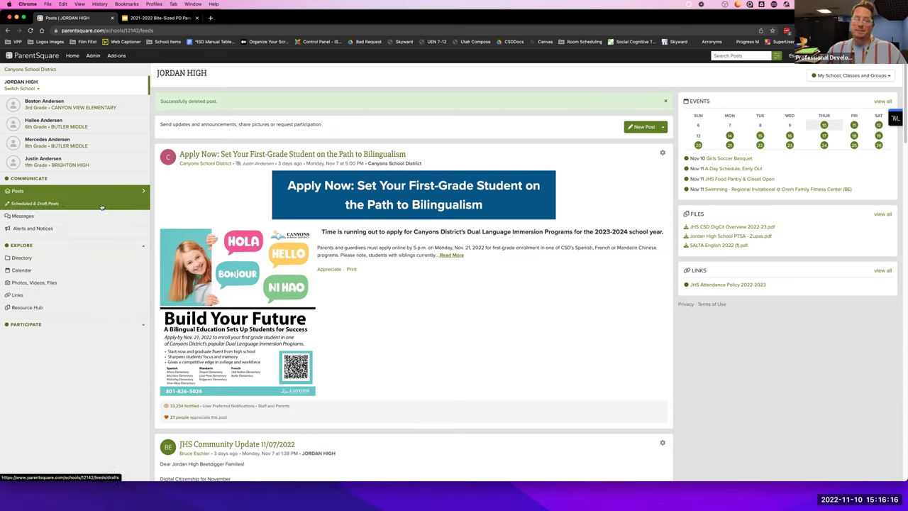
{"action": "left_click", "coordinate": [52, 217]}
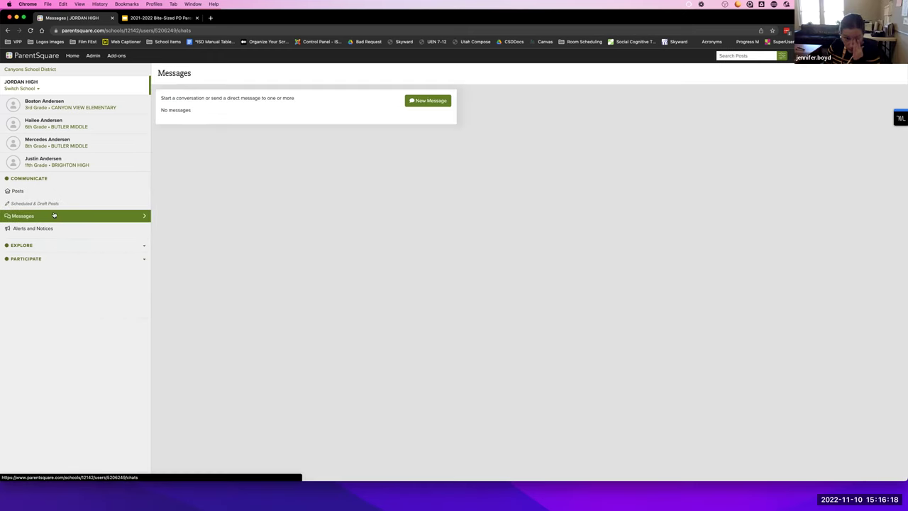
{"action": "left_click", "coordinate": [69, 191]}
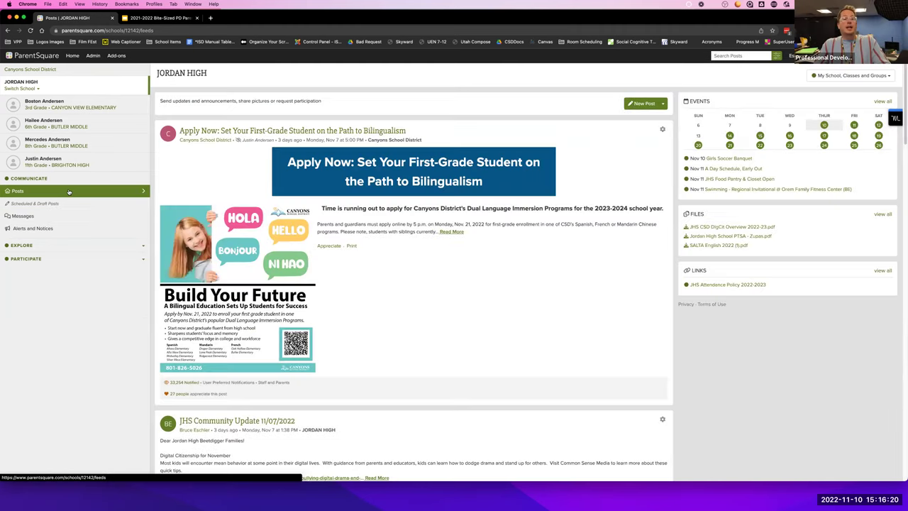
{"action": "left_click", "coordinate": [642, 103]}
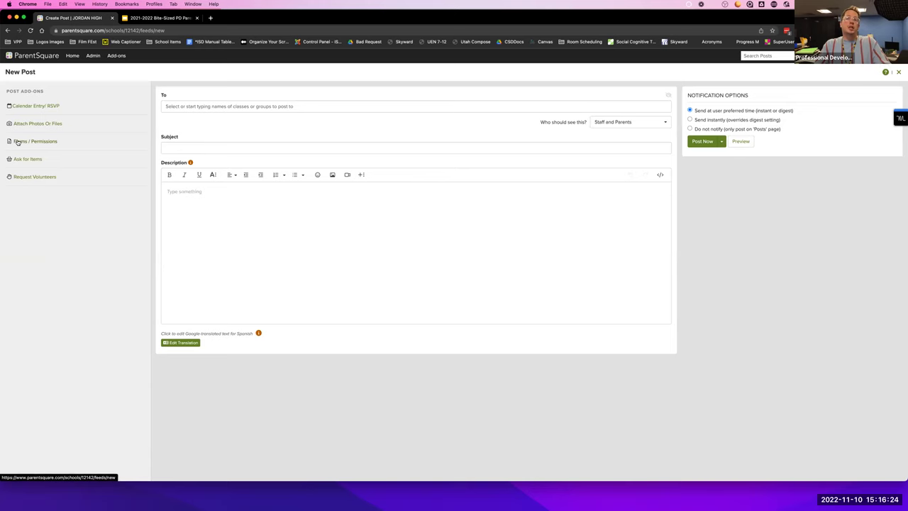
Attach a Forms / Permissions add-on with no due date that requires a signature
{"action": "left_click", "coordinate": [17, 142]}
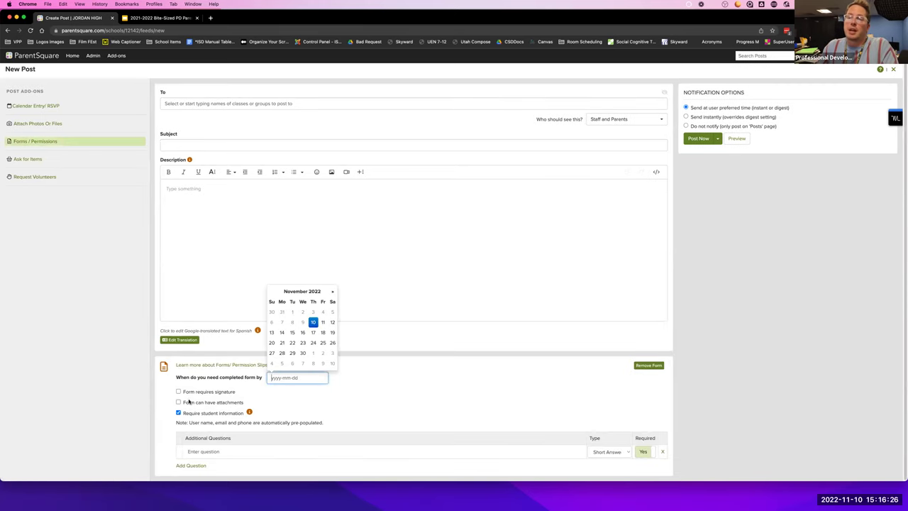
{"action": "left_click", "coordinate": [410, 399]}
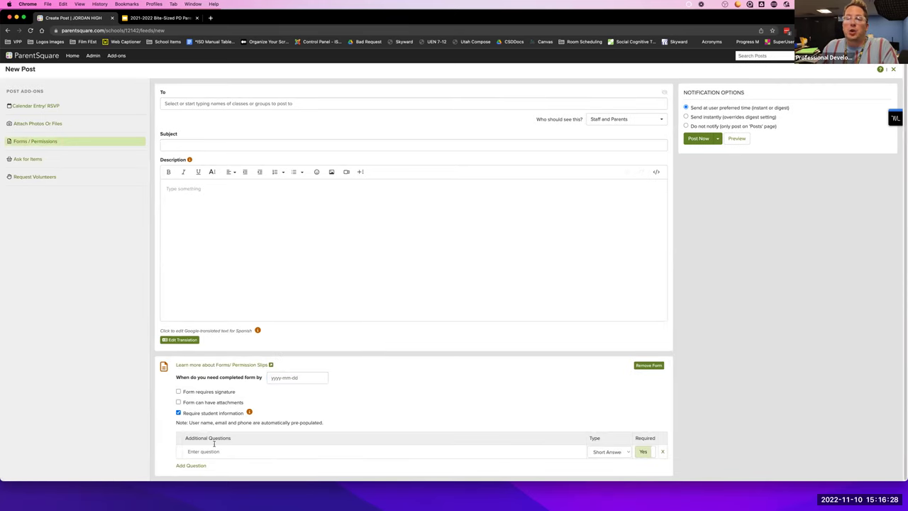
{"action": "left_click", "coordinate": [179, 392]}
{"action": "scroll", "coordinate": [170, 419], "scroll_direction": "down", "scroll_amount": 1}
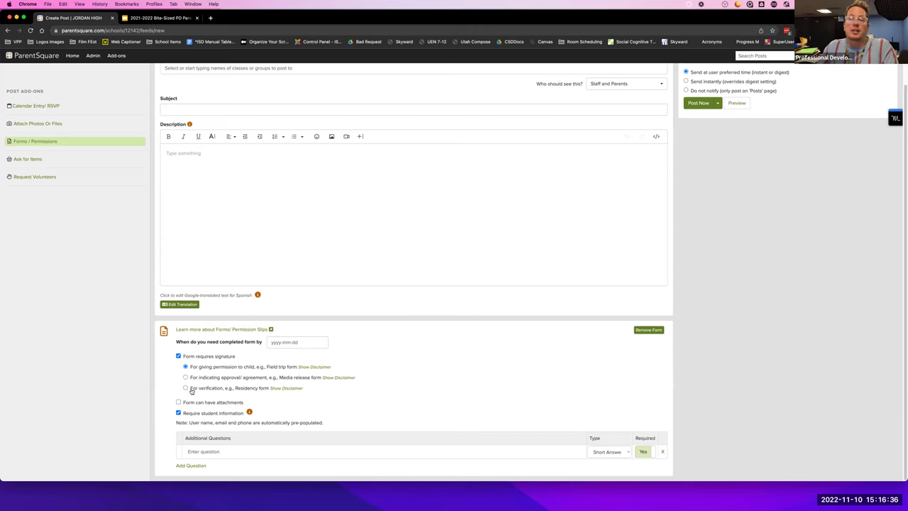
{"action": "left_click_drag", "start_coordinate": [215, 389], "coordinate": [238, 389]}
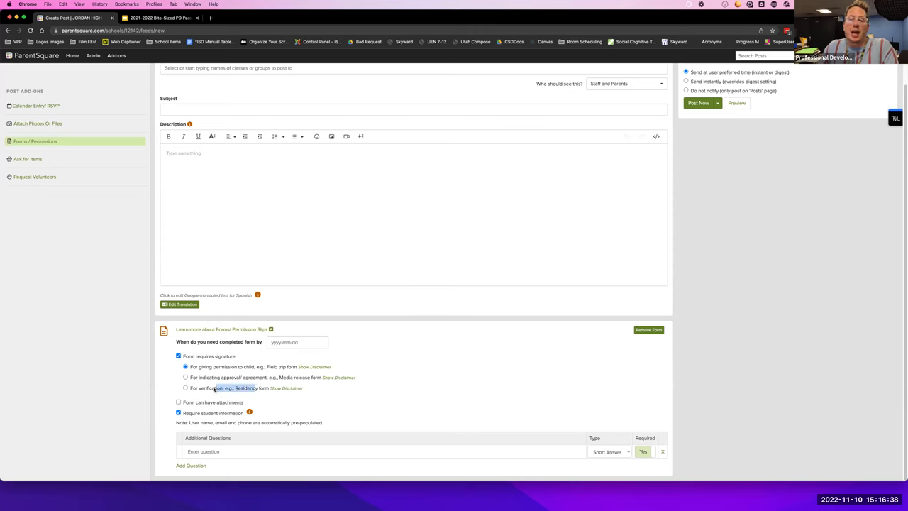
{"action": "left_click", "coordinate": [274, 366]}
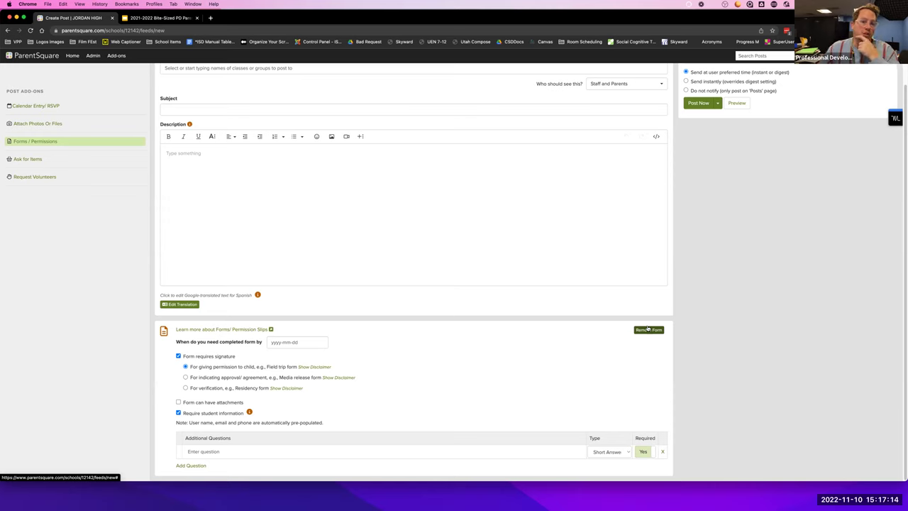
Remove the form, leave the post unsaved for Home, and open the school's Messages
{"action": "left_click", "coordinate": [656, 333]}
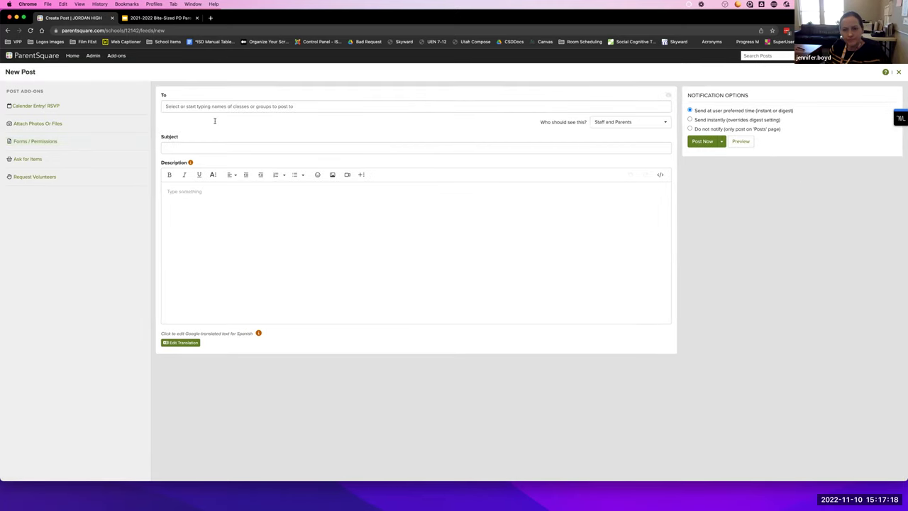
{"action": "left_click", "coordinate": [73, 56]}
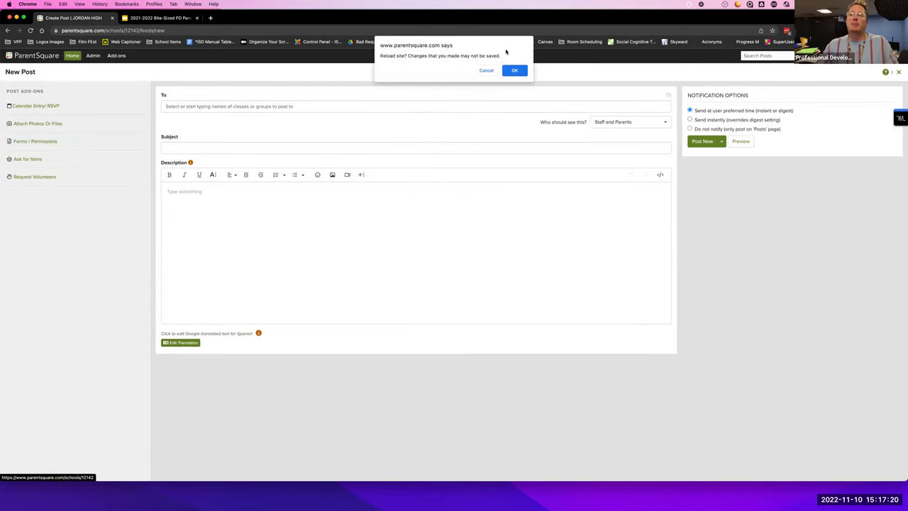
{"action": "left_click", "coordinate": [515, 71]}
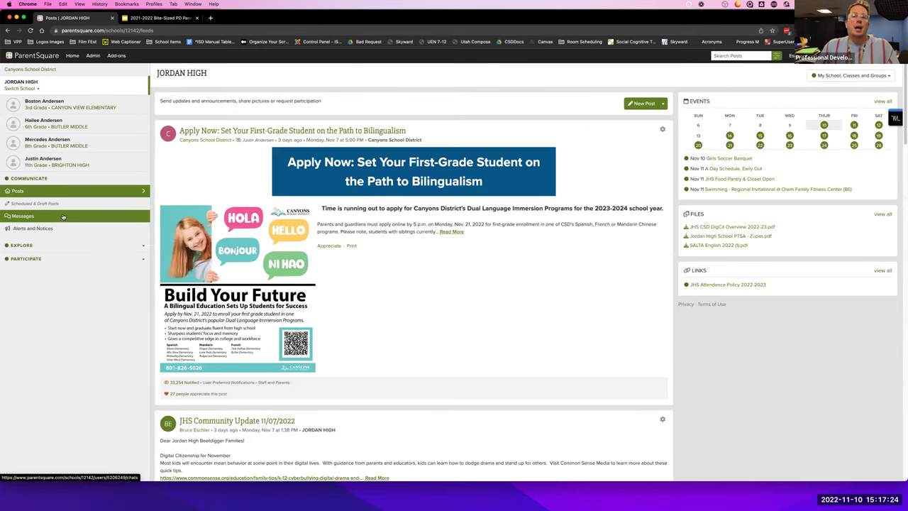
{"action": "left_click", "coordinate": [63, 217]}
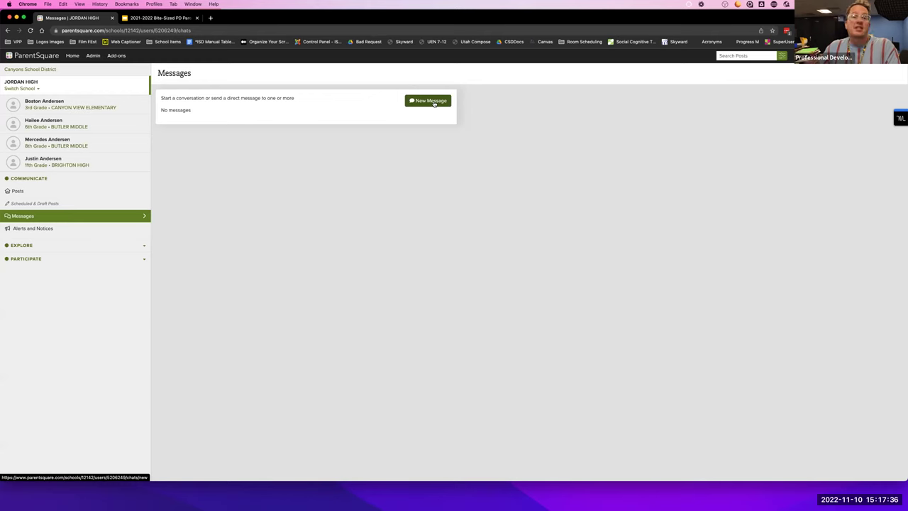
Start a new direct message, then switch the school to CANYON VIEW ELEMENTARY
{"action": "left_click", "coordinate": [434, 103]}
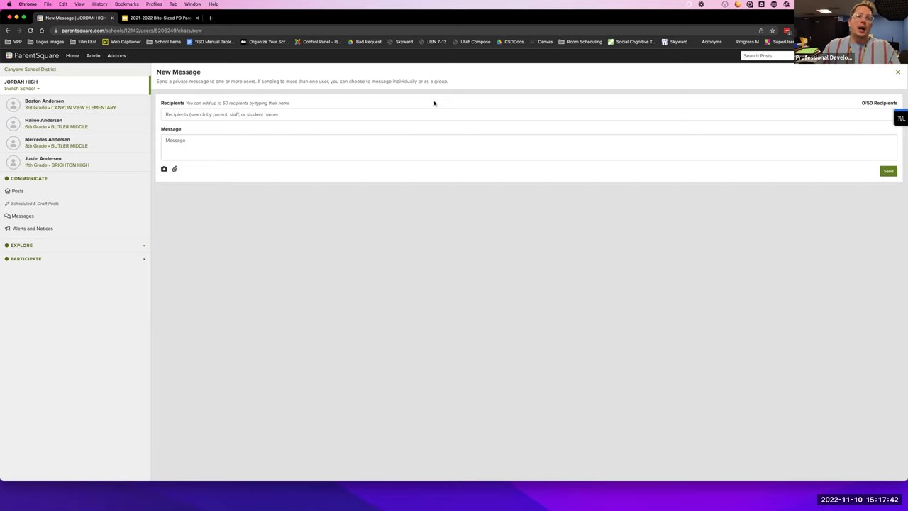
{"action": "left_click", "coordinate": [277, 117]}
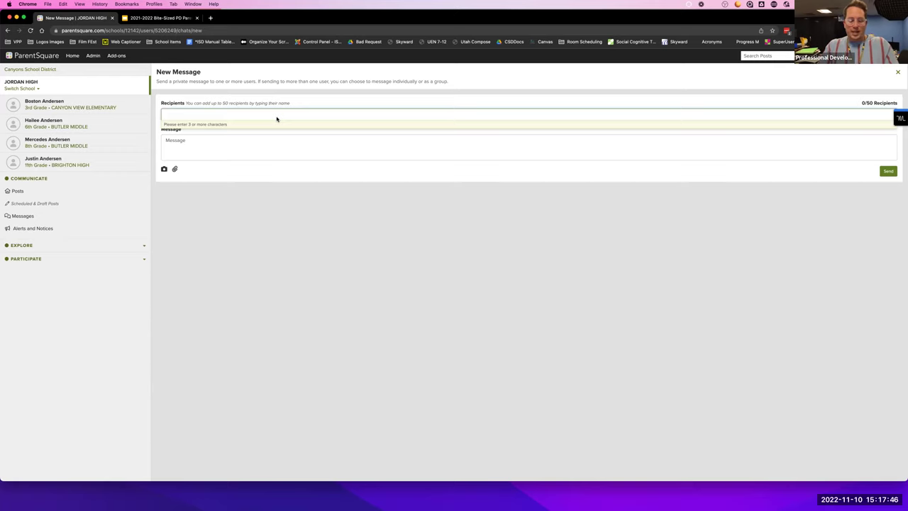
{"action": "left_click", "coordinate": [32, 89]}
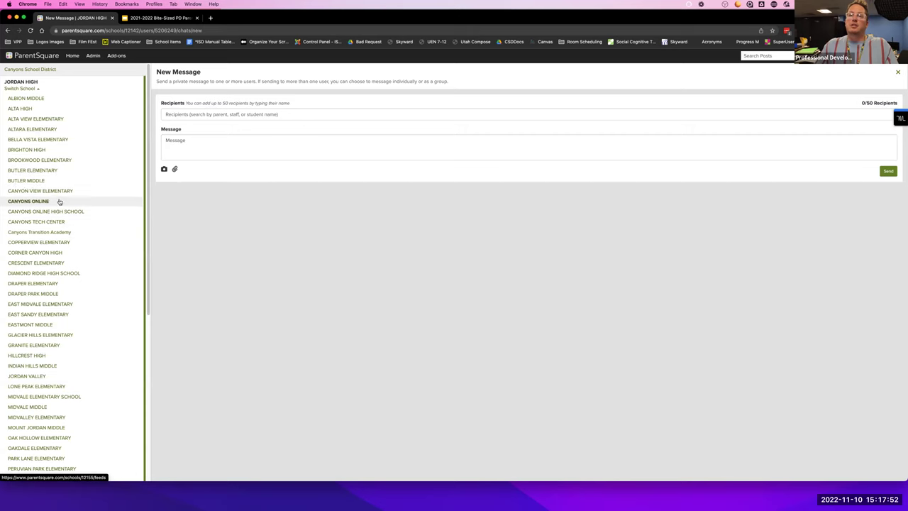
{"action": "left_click", "coordinate": [63, 191]}
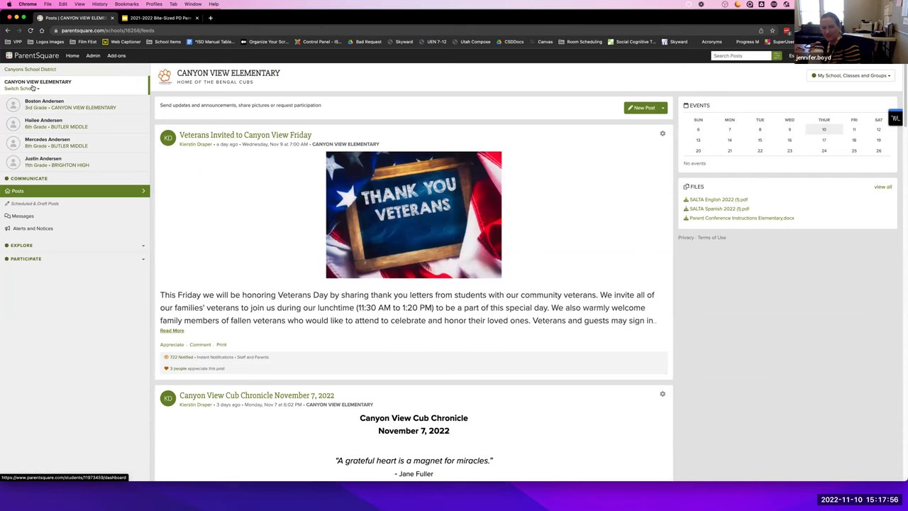
Open Canyon View's Messages, start a new message, and search recipients by the student's name
{"action": "left_click", "coordinate": [22, 258]}
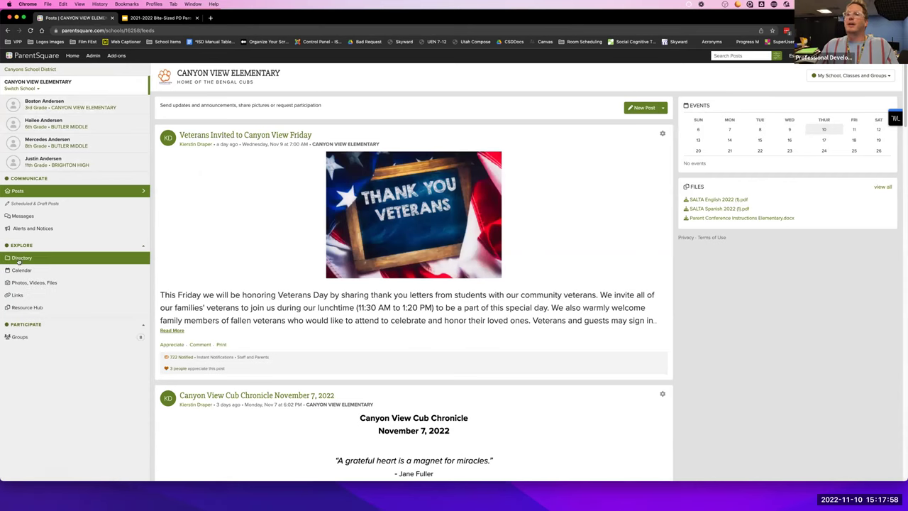
{"action": "left_click", "coordinate": [22, 215]}
{"action": "left_click", "coordinate": [441, 98]}
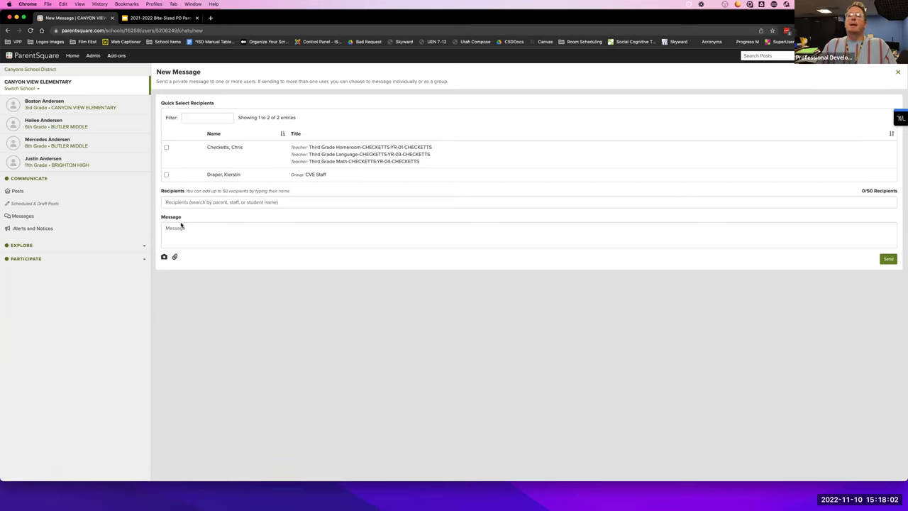
{"action": "left_click", "coordinate": [205, 204]}
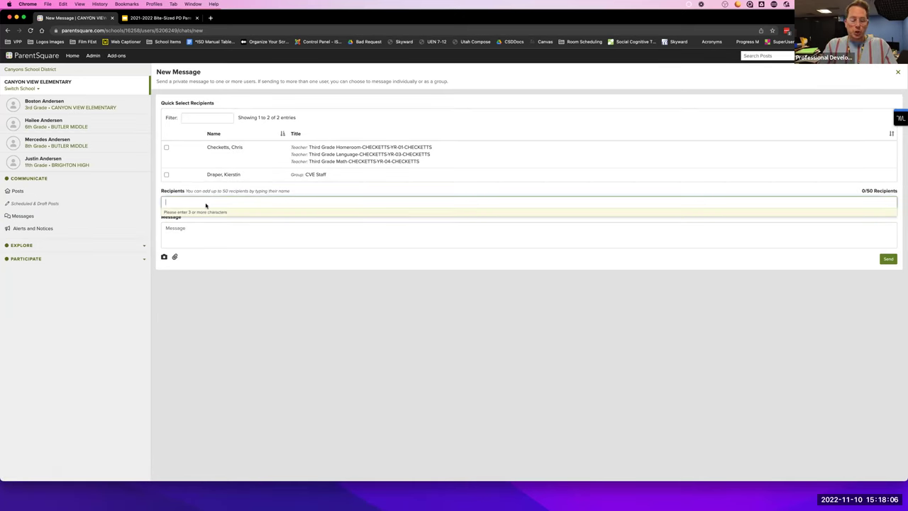
{"action": "type", "text": "boston"}
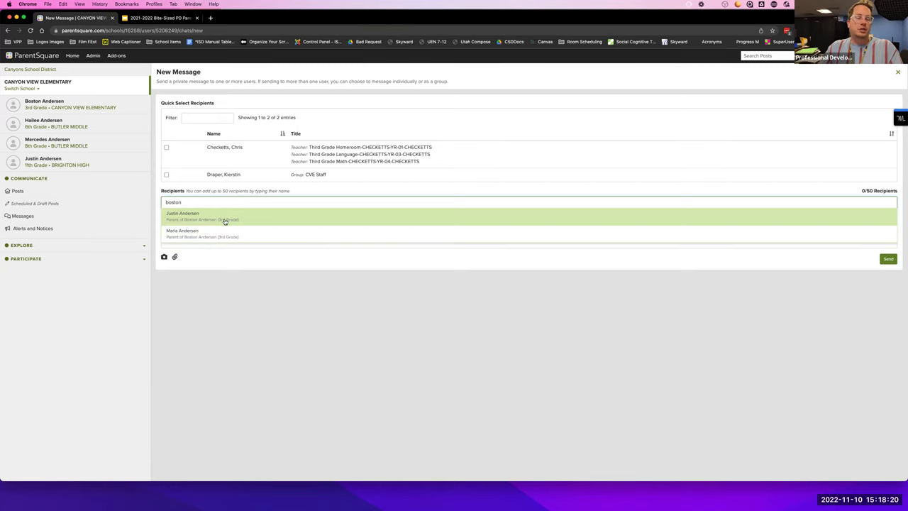
Pick both parent suggestions as recipients, clear the unmatched search text, and close the list
{"action": "left_click", "coordinate": [225, 220]}
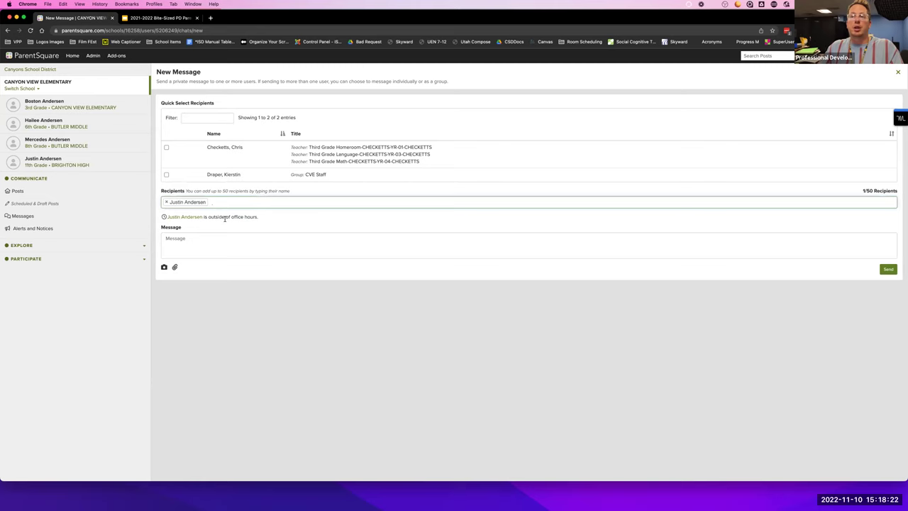
{"action": "type", "text": "boston"}
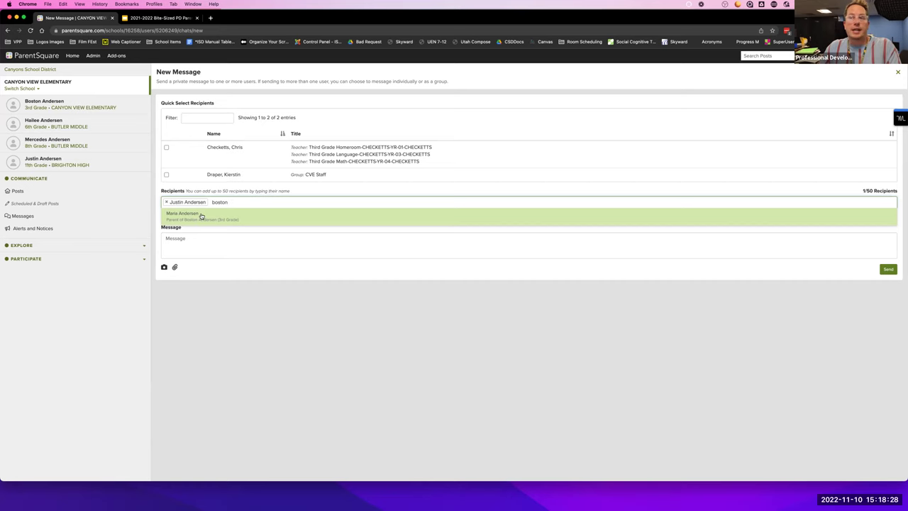
{"action": "left_click", "coordinate": [201, 215]}
{"action": "type", "text": "boston"}
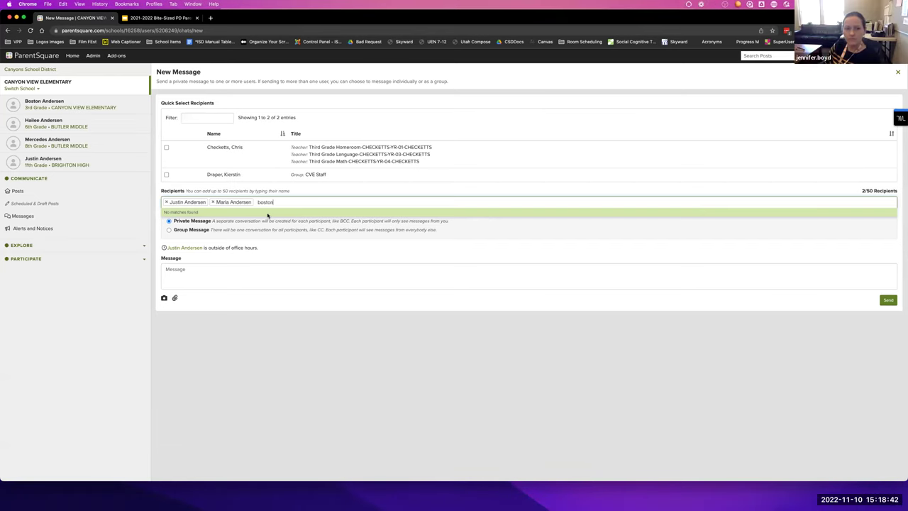
{"action": "key", "text": "BackSpace"}
{"action": "key", "text": "BackSpace"}
{"action": "key", "text": "BackSpace"}
{"action": "key", "text": "BackSpace"}
{"action": "key", "text": "BackSpace"}
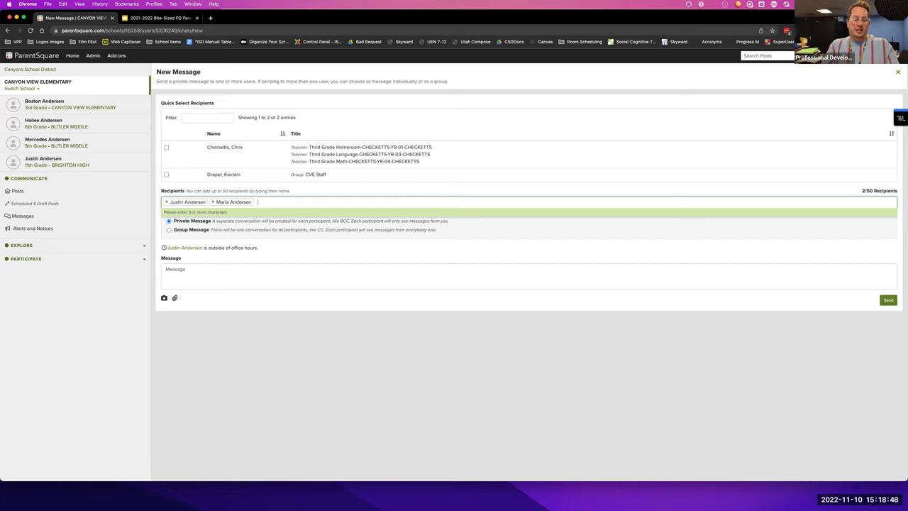
{"action": "type", "text": "mor"}
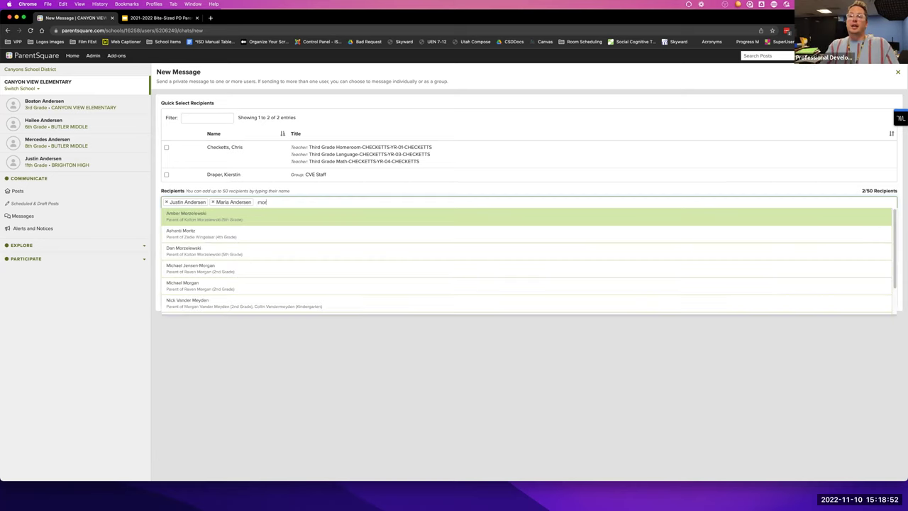
{"action": "type", "text": "zel"}
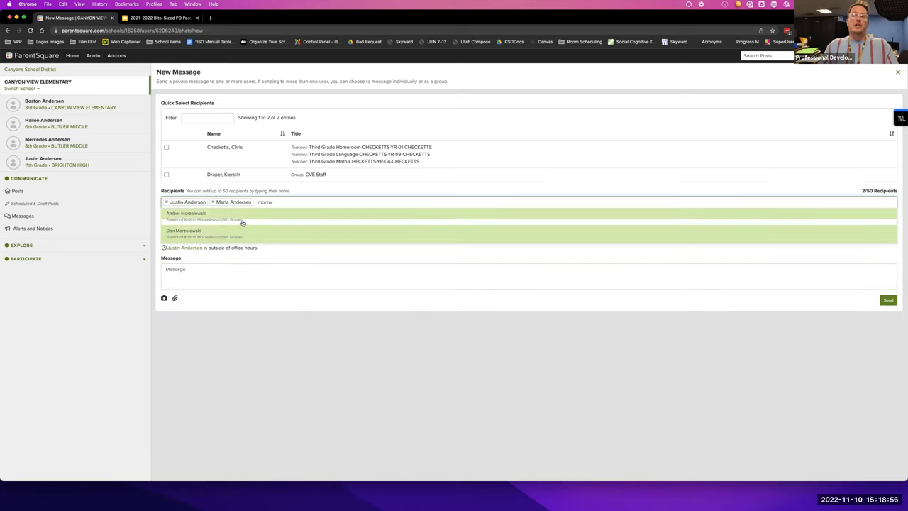
{"action": "left_click", "coordinate": [314, 196]}
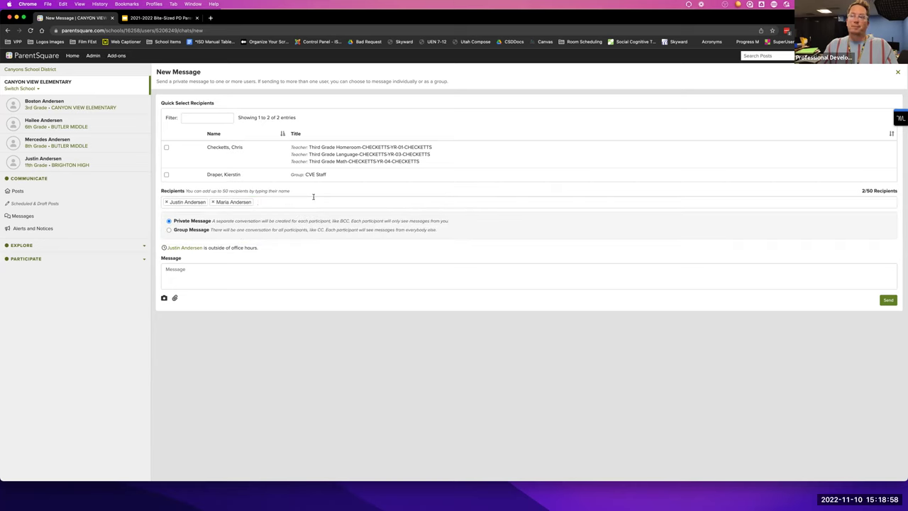
Switch to Group Message, add a staff member by name, then mark that recipient for removal
{"action": "left_click", "coordinate": [220, 229]}
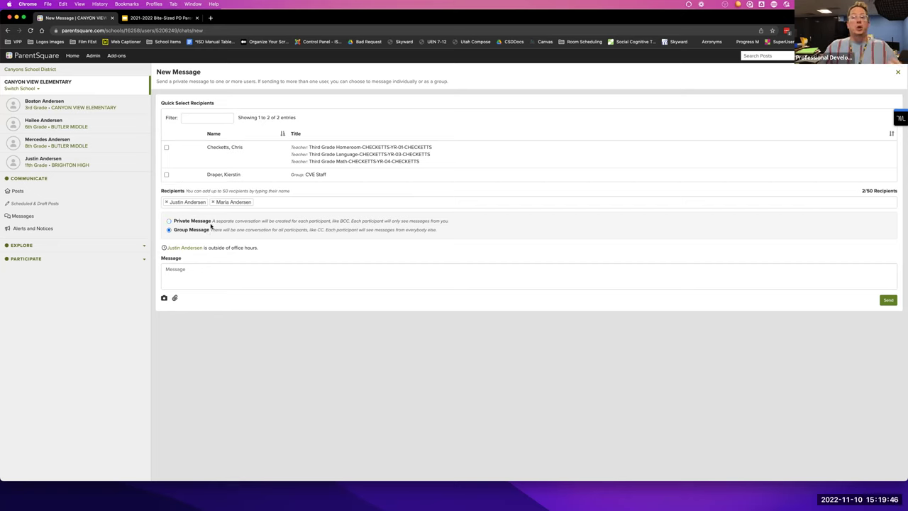
{"action": "left_click", "coordinate": [297, 205]}
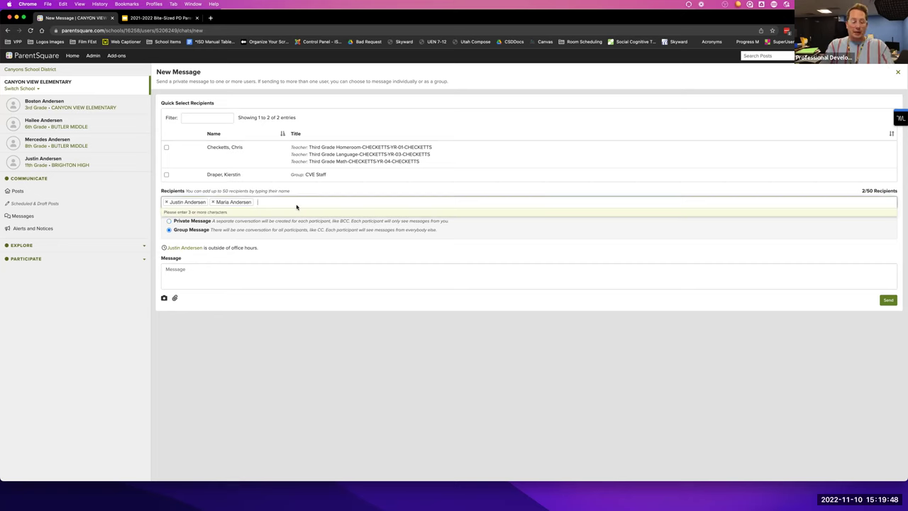
{"action": "type", "text": "draper"}
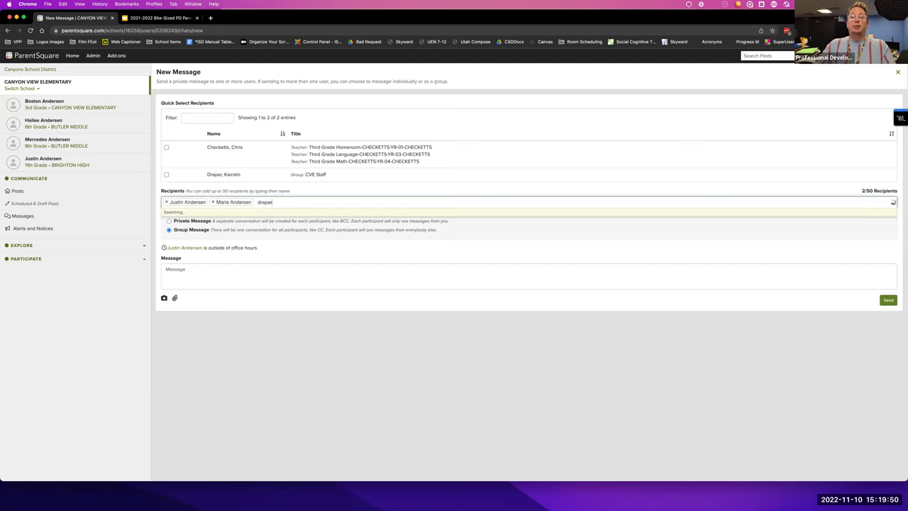
{"action": "key", "text": "Return"}
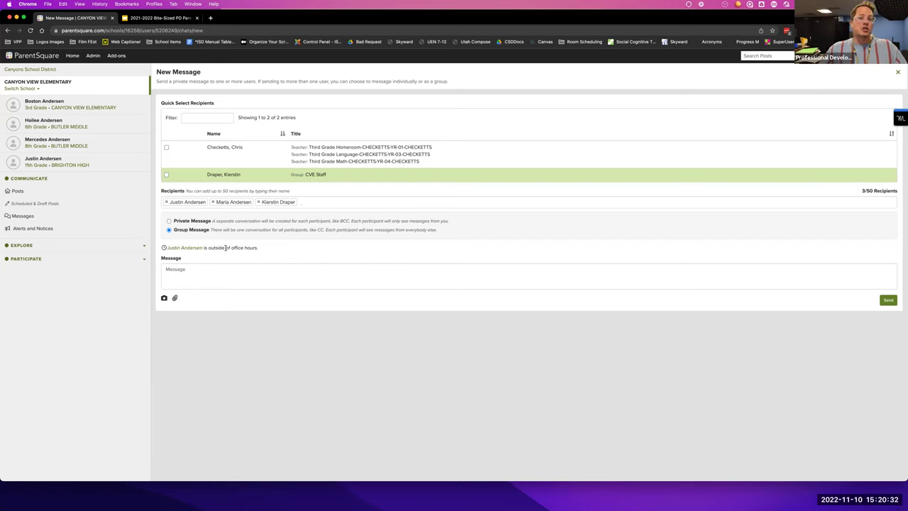
{"action": "mouse_move", "coordinate": [195, 248]}
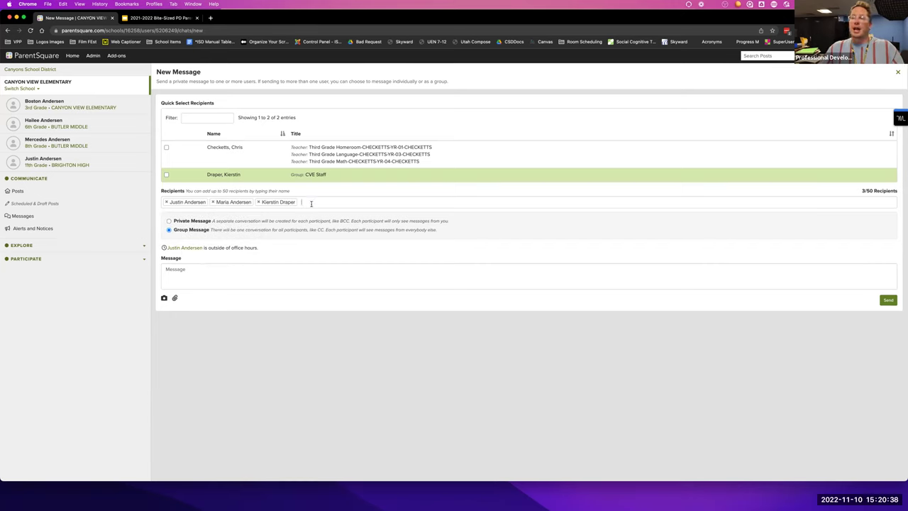
{"action": "key", "text": "BackSpace"}
{"action": "key", "text": "BackSpace"}
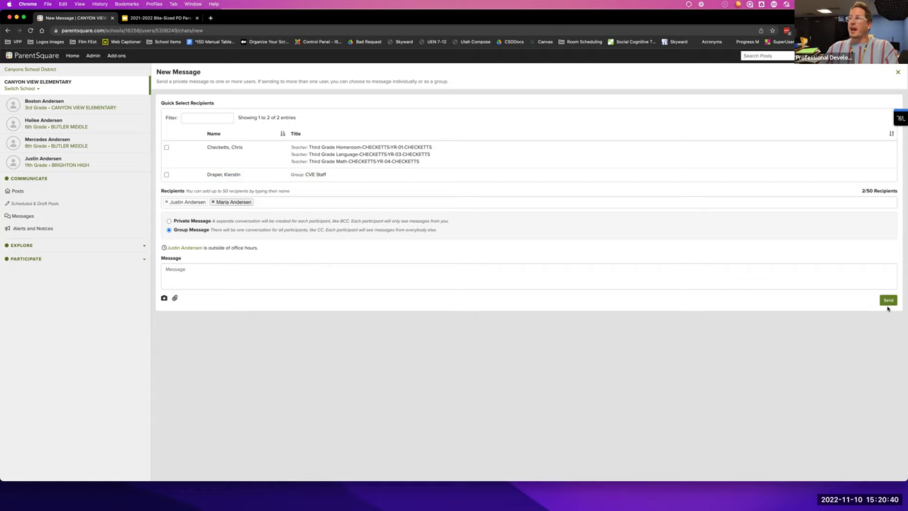
Remove the staff member, try sending, and back out at the outside-office-hours notice
{"action": "left_click", "coordinate": [888, 300]}
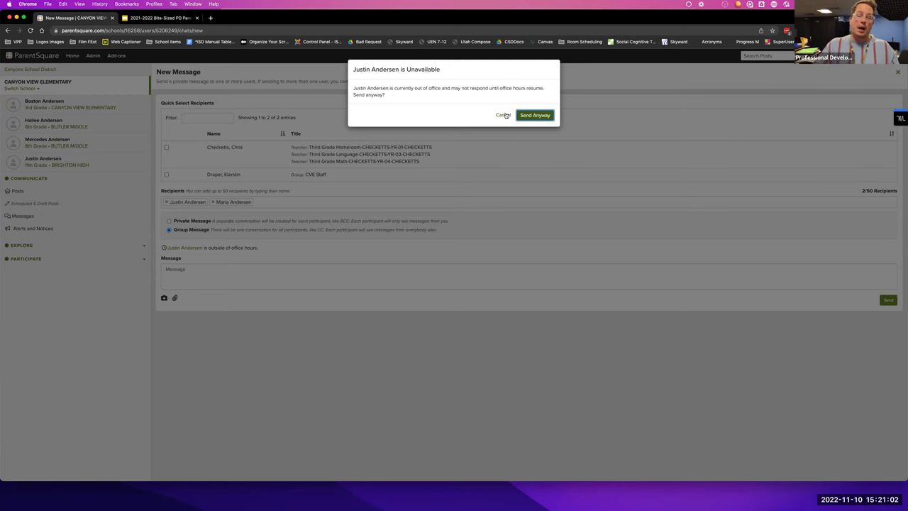
{"action": "left_click", "coordinate": [504, 115]}
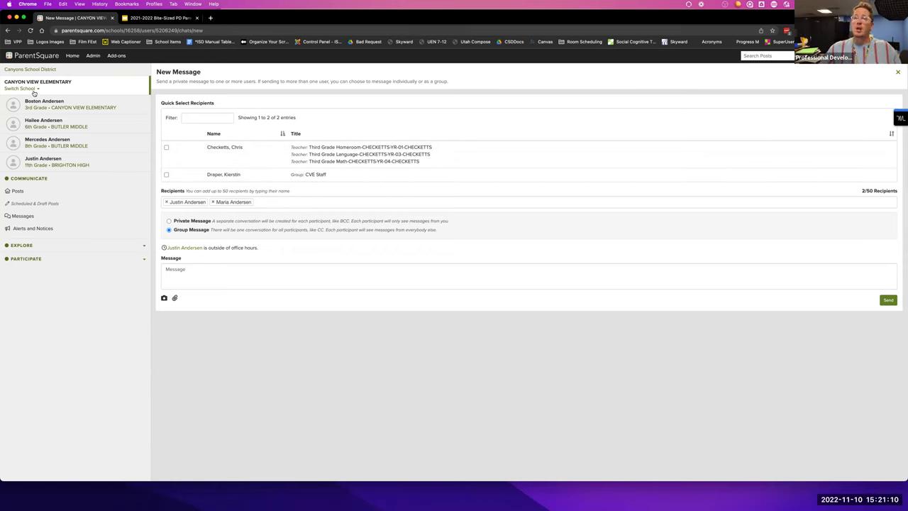
Switch to the Canyons School District level and open its Messages inbox
{"action": "left_click", "coordinate": [23, 216]}
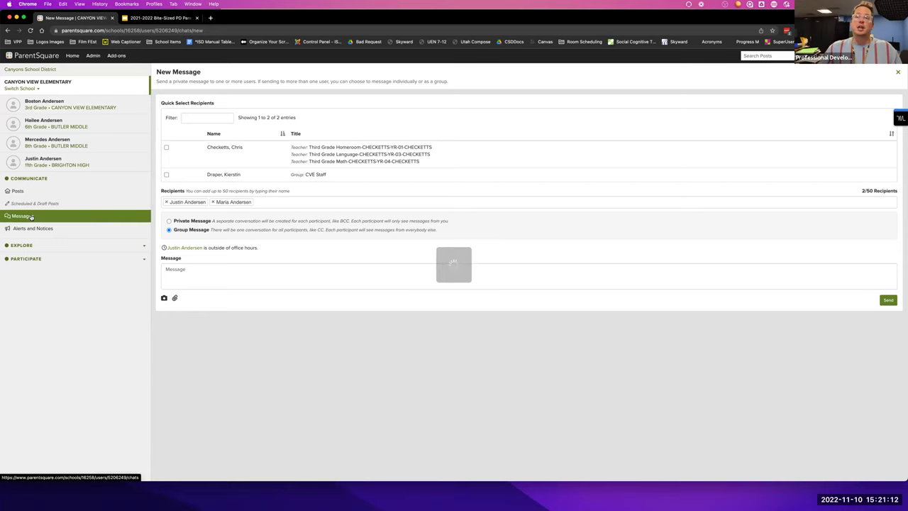
{"action": "left_click", "coordinate": [36, 69]}
{"action": "left_click", "coordinate": [33, 245]}
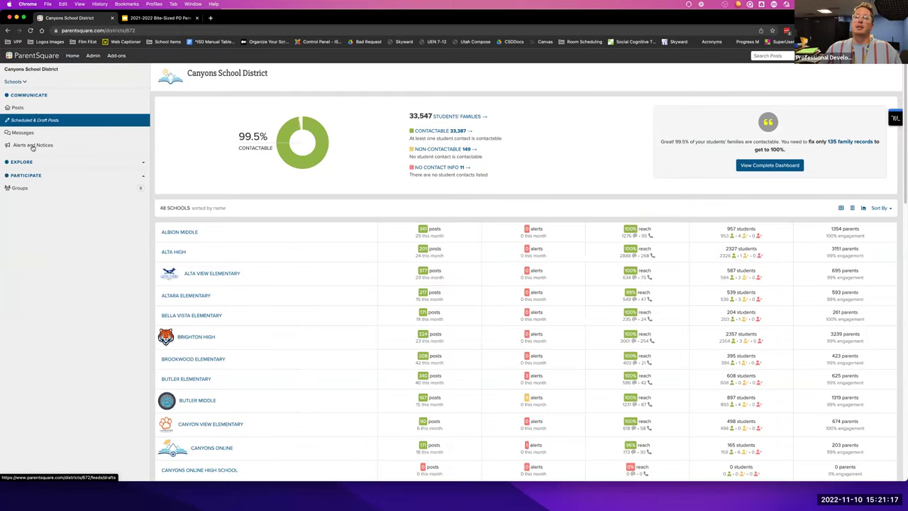
{"action": "left_click", "coordinate": [35, 135]}
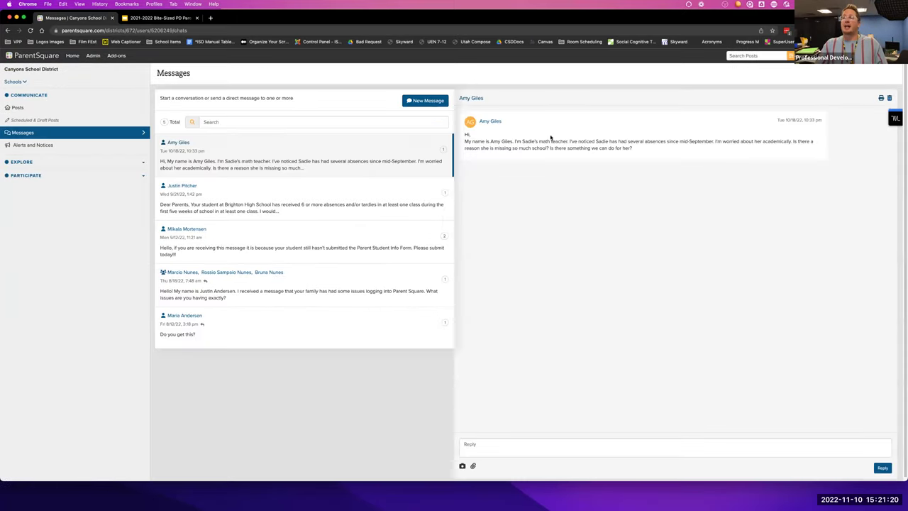
Read the Parent Student Info Form reminder, then open the Brighton High attendance letter
{"action": "left_click", "coordinate": [266, 248]}
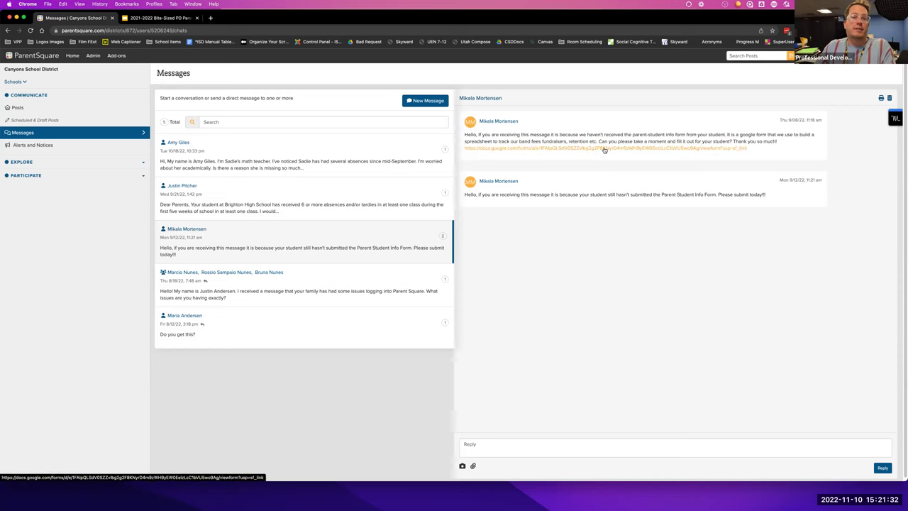
{"action": "left_click_drag", "start_coordinate": [561, 195], "coordinate": [711, 206]}
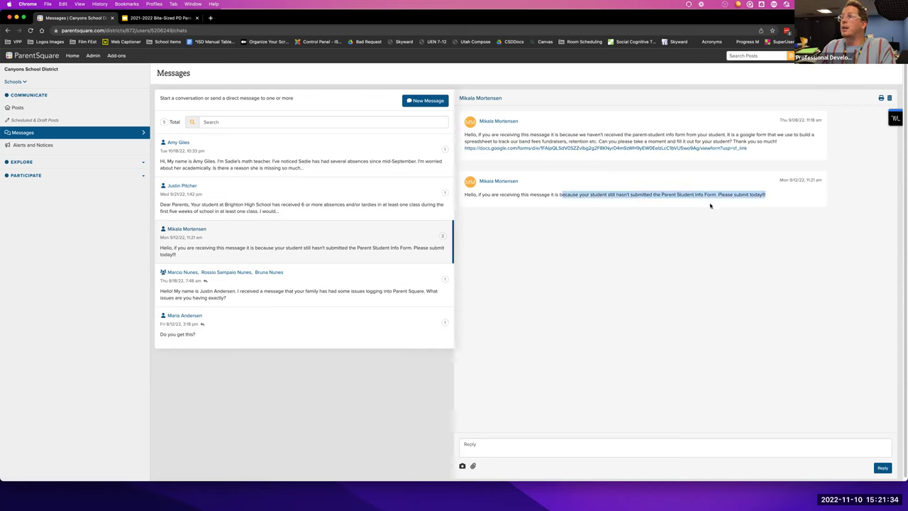
{"action": "left_click", "coordinate": [511, 195]}
{"action": "triple_click", "coordinate": [520, 196]}
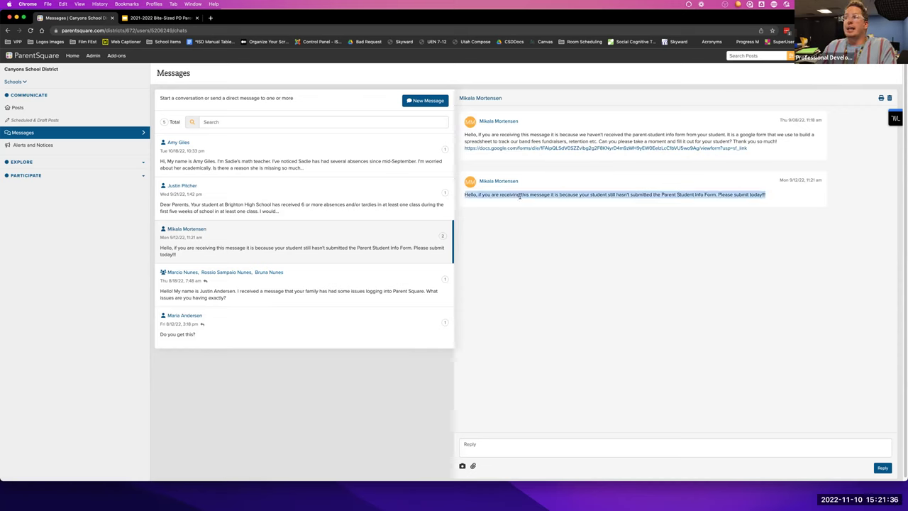
{"action": "left_click", "coordinate": [350, 214]}
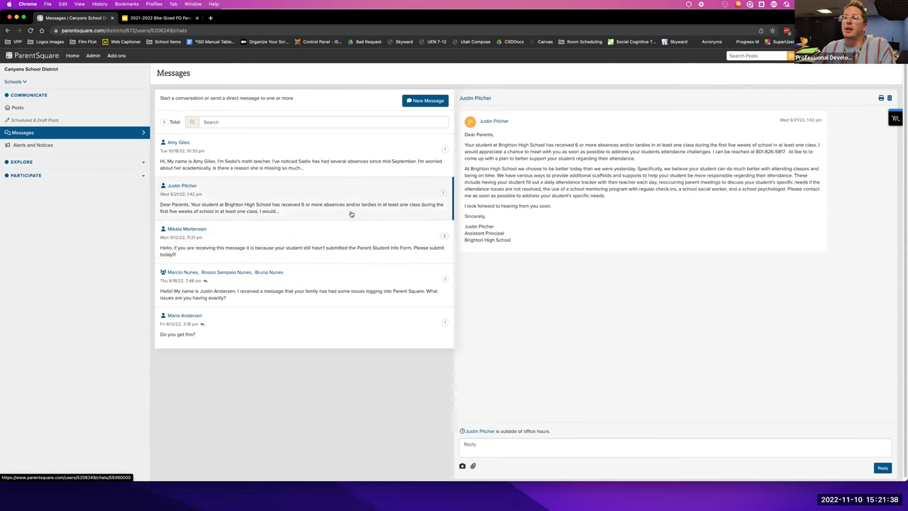
{"action": "left_click_drag", "start_coordinate": [488, 145], "coordinate": [632, 196]}
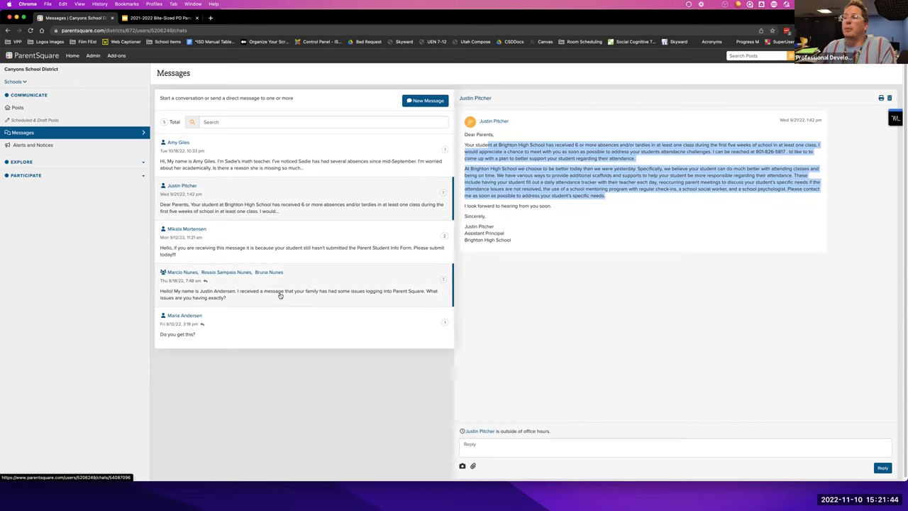
{"action": "mouse_move", "coordinate": [475, 433]}
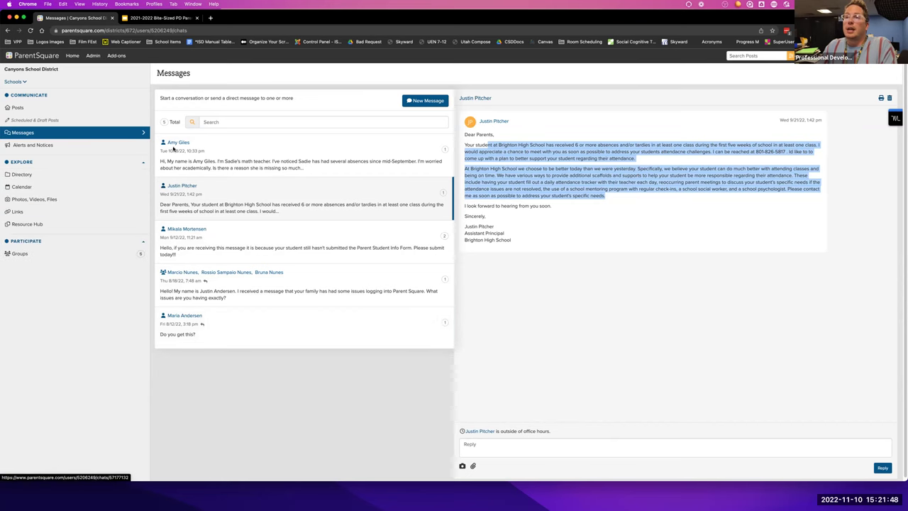
{"action": "left_click", "coordinate": [544, 241]}
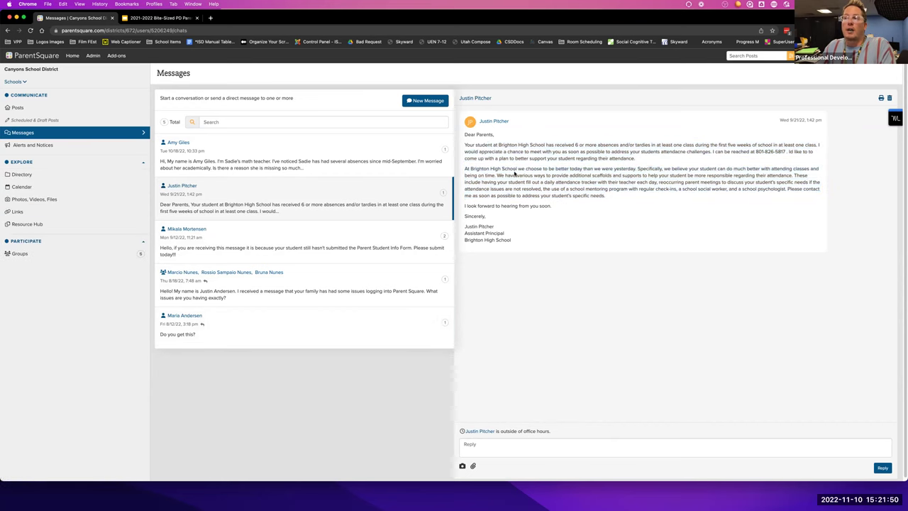
{"action": "double_click", "coordinate": [482, 226]}
{"action": "left_click", "coordinate": [508, 238]}
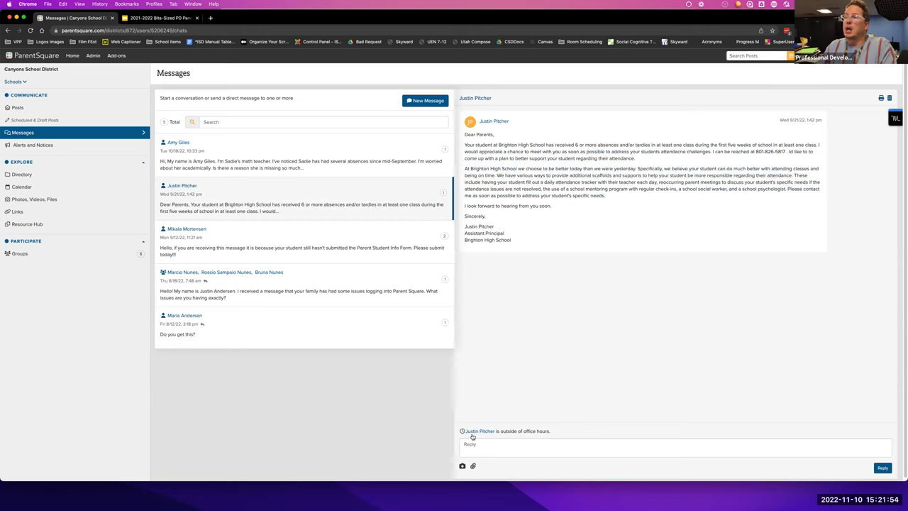
{"action": "mouse_move", "coordinate": [478, 433]}
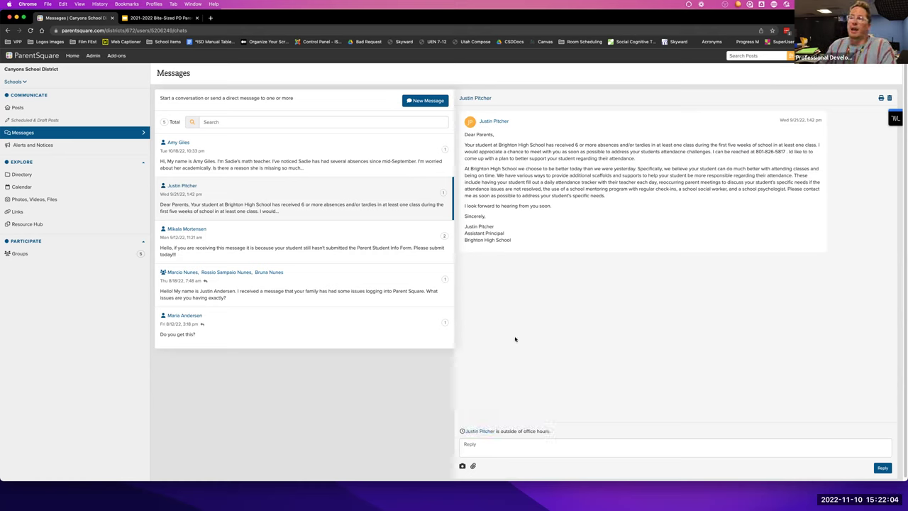
View the math teacher's absence message, return to the attendance letter, and open the account menu
{"action": "left_click", "coordinate": [279, 167]}
{"action": "left_click", "coordinate": [305, 197]}
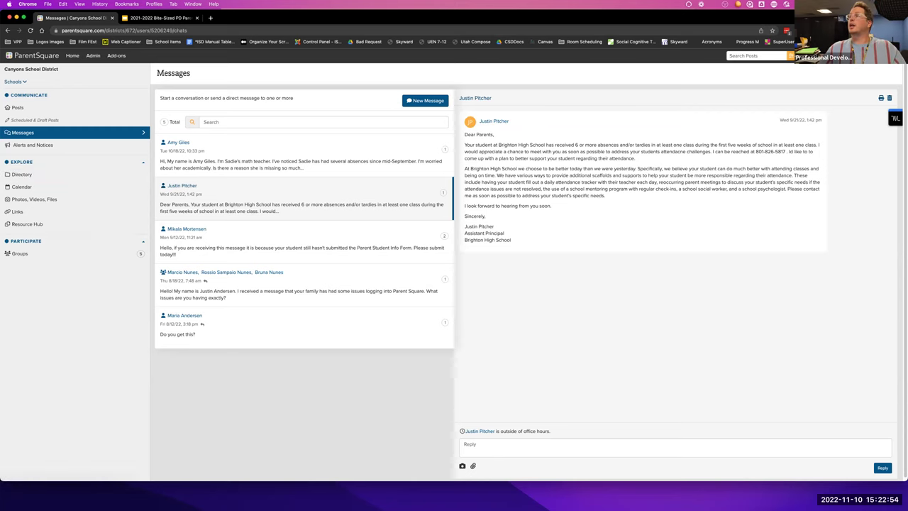
{"action": "left_click", "coordinate": [872, 63]}
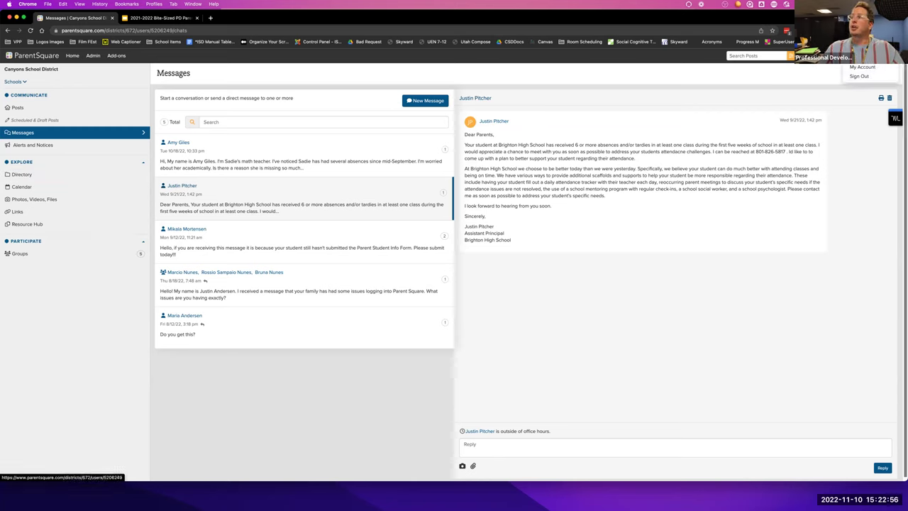
Go to My Account's Notification Settings and highlight the Text and App delivery columns
{"action": "left_click", "coordinate": [862, 67]}
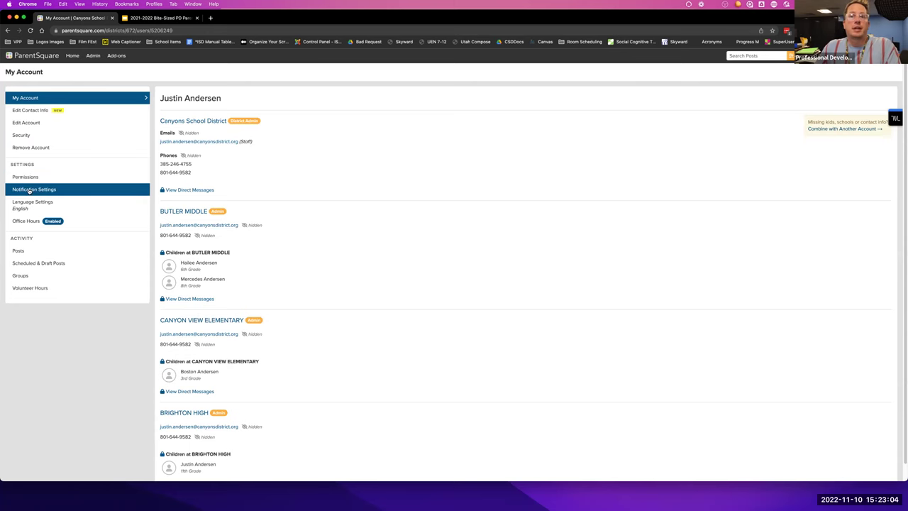
{"action": "left_click", "coordinate": [36, 190]}
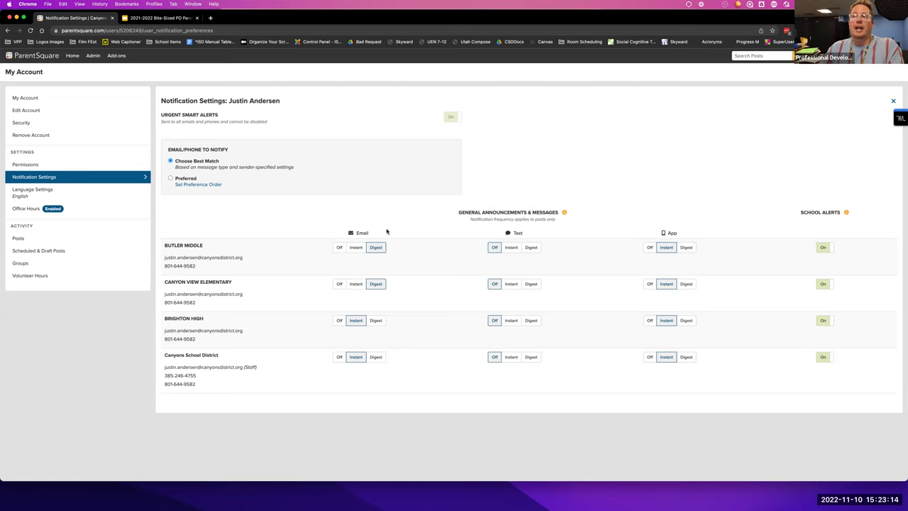
{"action": "double_click", "coordinate": [514, 232]}
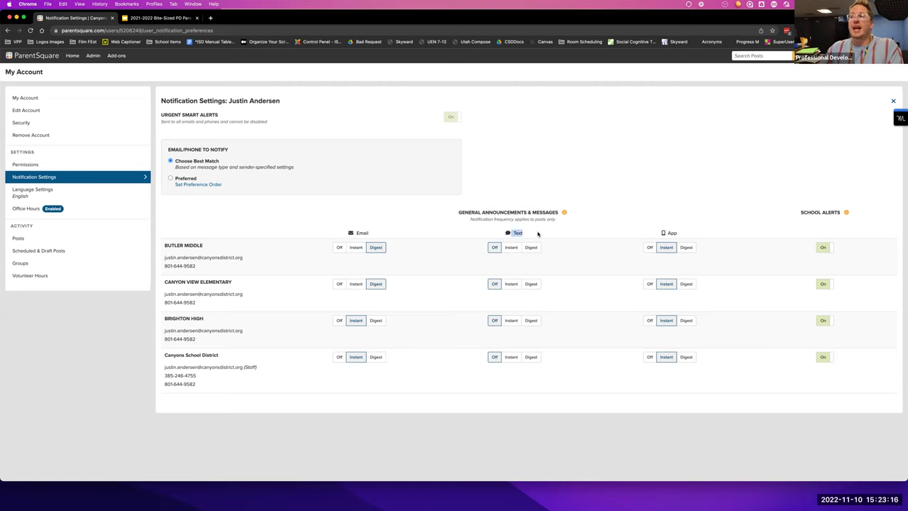
{"action": "double_click", "coordinate": [671, 233]}
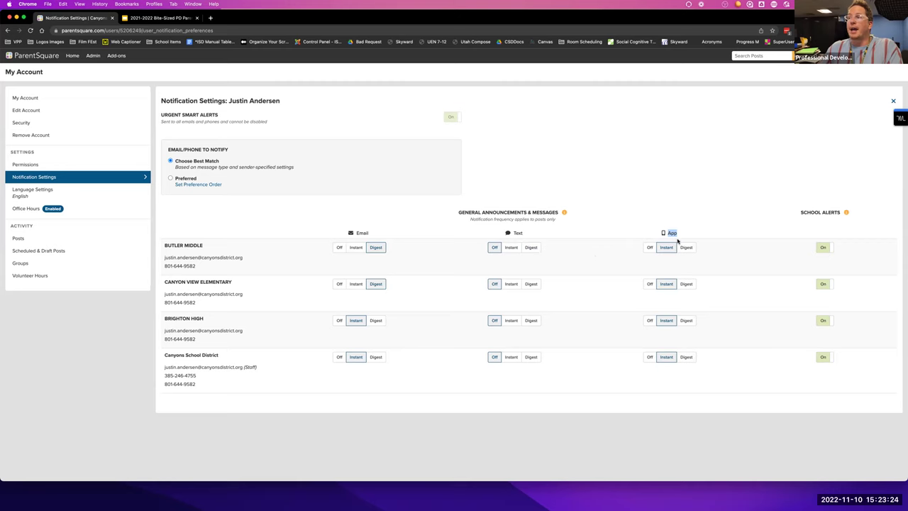
{"action": "left_click", "coordinate": [633, 251]}
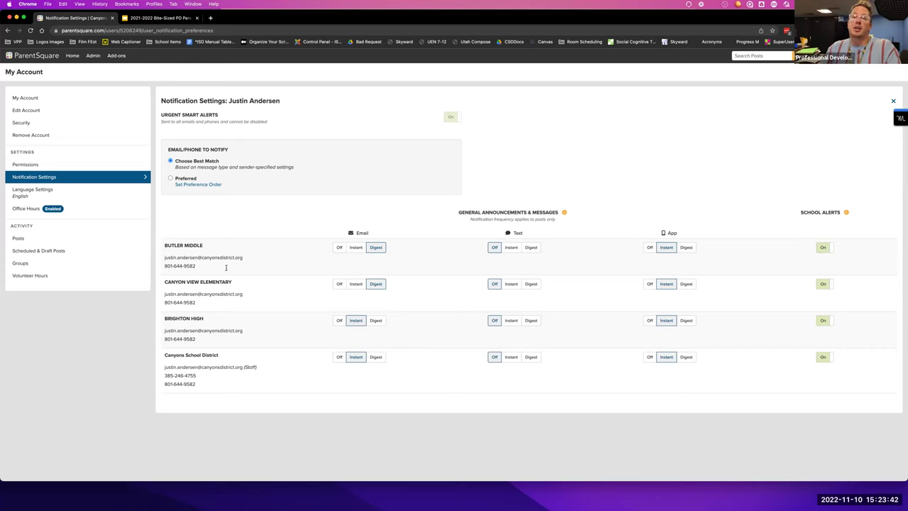
Review the Office Hours settings, then go back to the district Home dashboard
{"action": "left_click", "coordinate": [29, 209]}
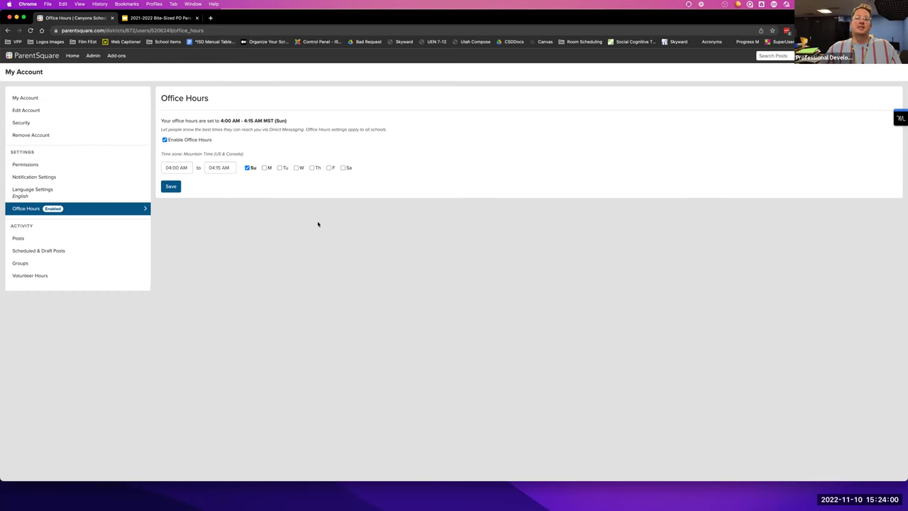
{"action": "left_click", "coordinate": [69, 56]}
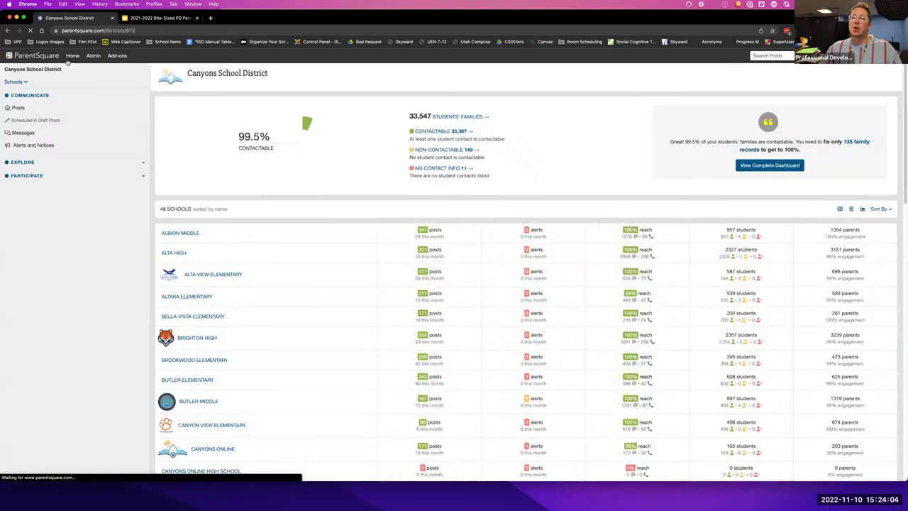
Open the district Groups list and start a New Group
{"action": "left_click", "coordinate": [57, 260]}
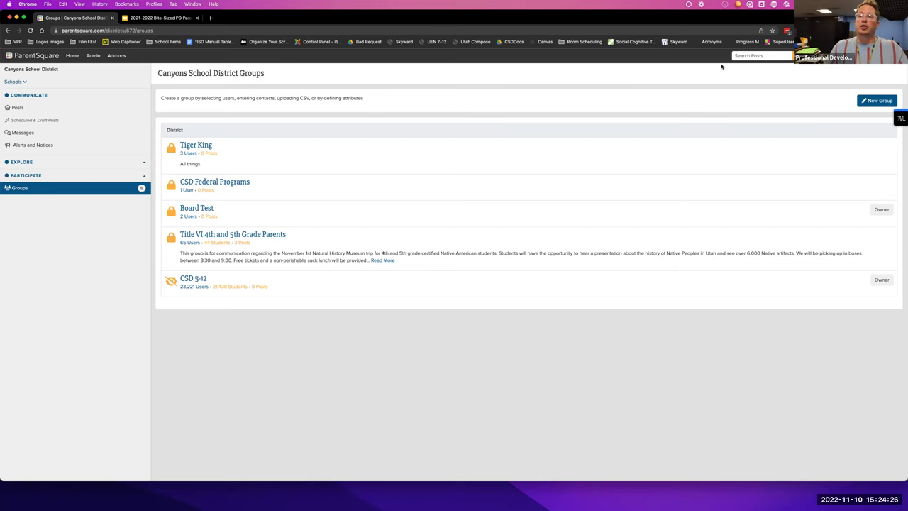
{"action": "left_click", "coordinate": [877, 100]}
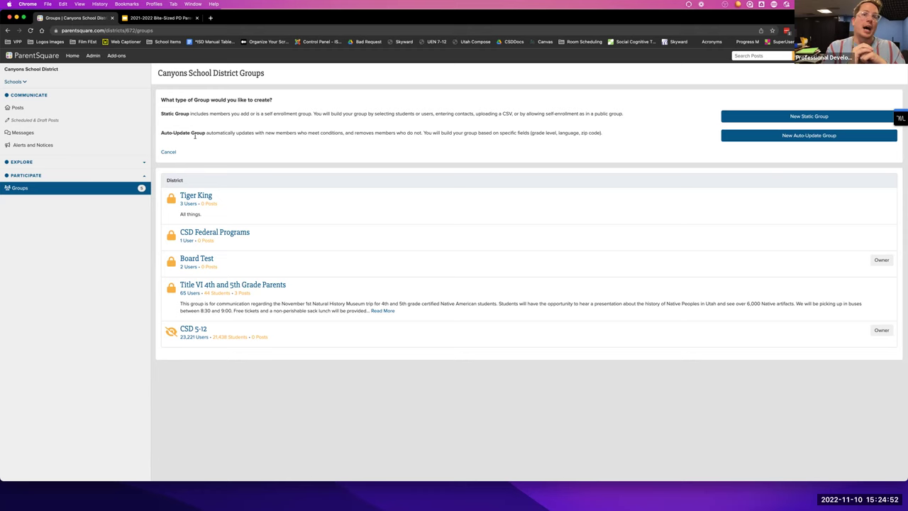
Choose a static group and enter 'TEst' as its display name
{"action": "left_click", "coordinate": [823, 115]}
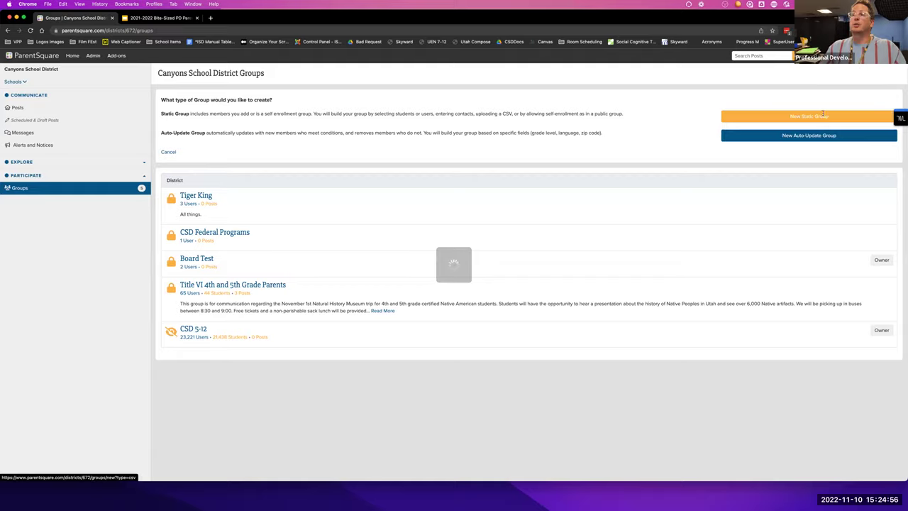
{"action": "left_click", "coordinate": [190, 117]}
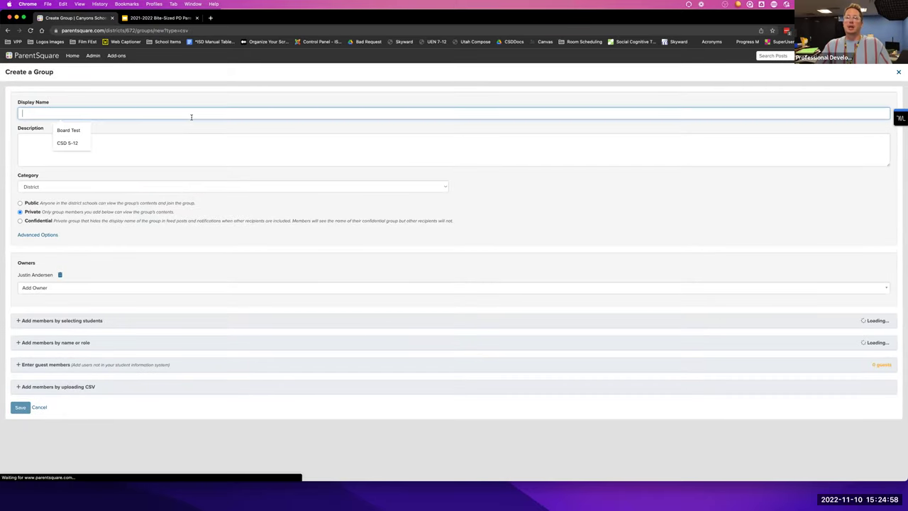
{"action": "type", "text": "TEst"}
{"action": "key", "text": "Tab"}
{"action": "key", "text": "Tab"}
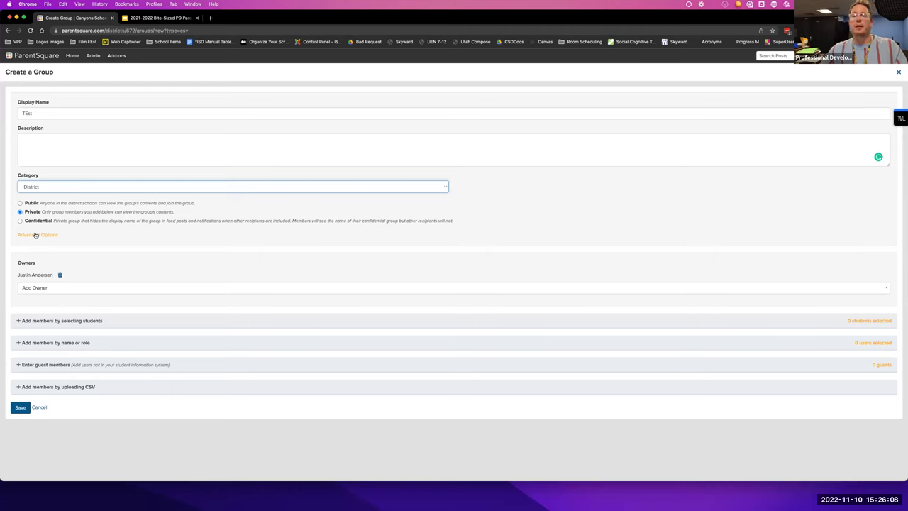
Expand Advanced Options, adjust a setting, and open then dismiss the Add Owner search
{"action": "left_click", "coordinate": [35, 235]}
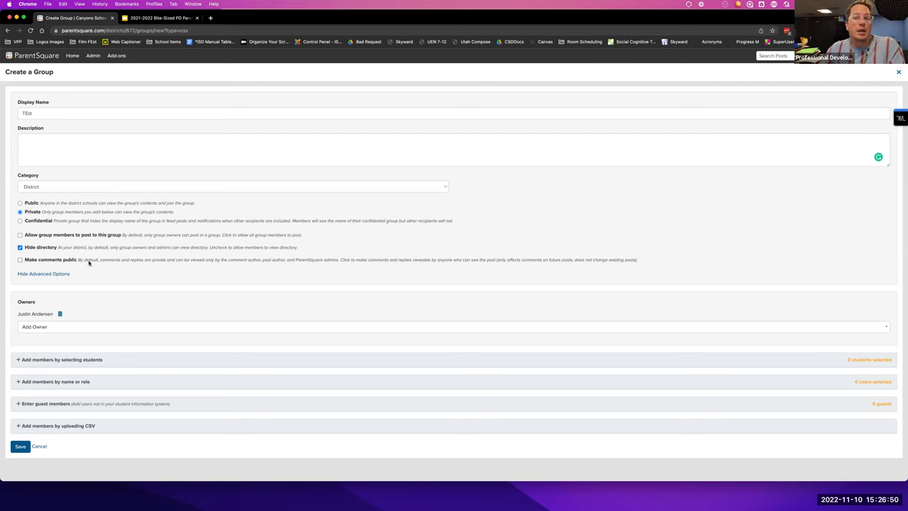
{"action": "left_click", "coordinate": [63, 274]}
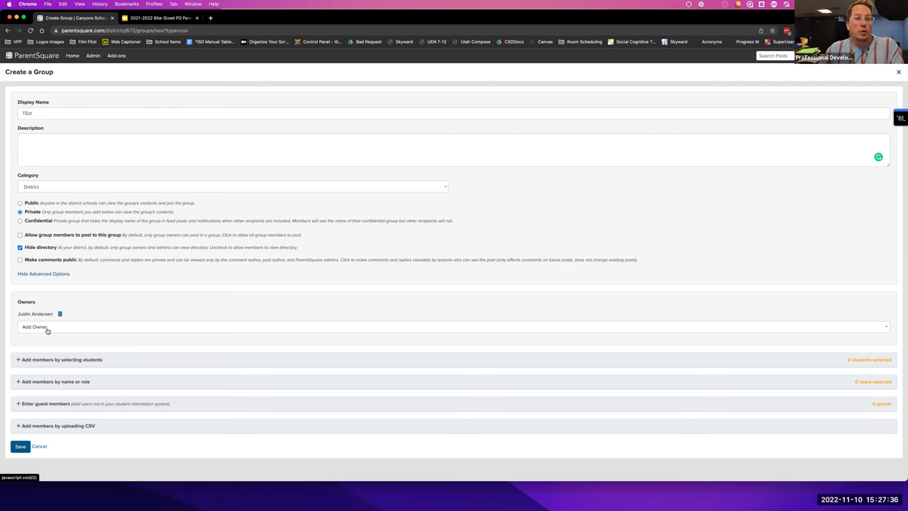
{"action": "left_click", "coordinate": [50, 327]}
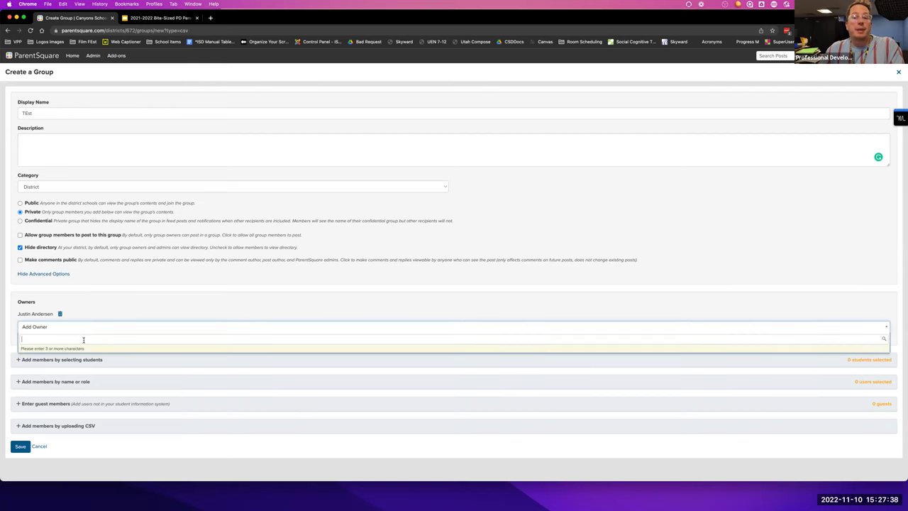
{"action": "left_click", "coordinate": [139, 311]}
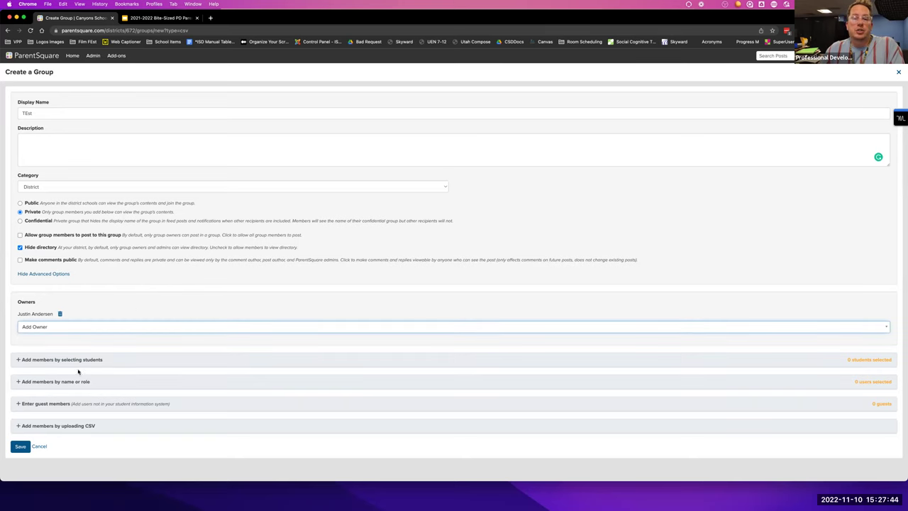
Search the student list by name and select the 6th-grade Butler Middle student as a member
{"action": "left_click", "coordinate": [66, 360]}
{"action": "scroll", "coordinate": [178, 354], "scroll_direction": "down", "scroll_amount": 4}
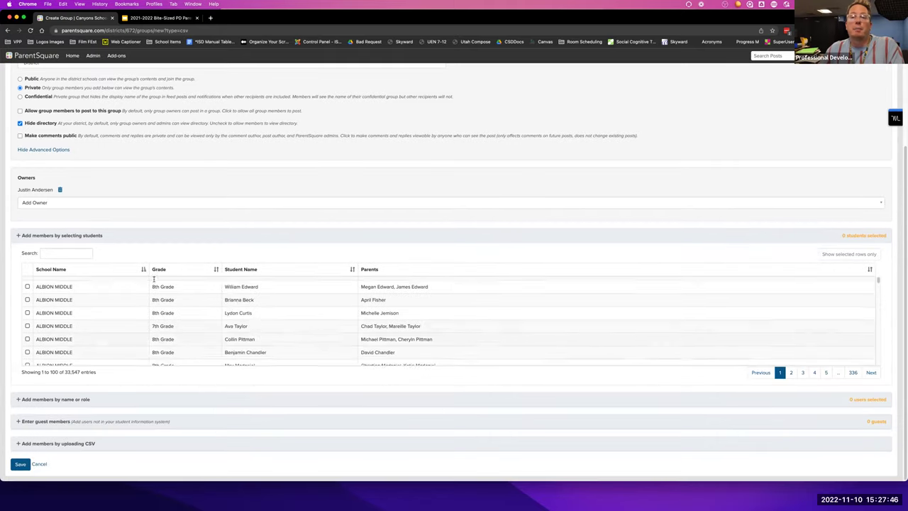
{"action": "left_click", "coordinate": [73, 255]}
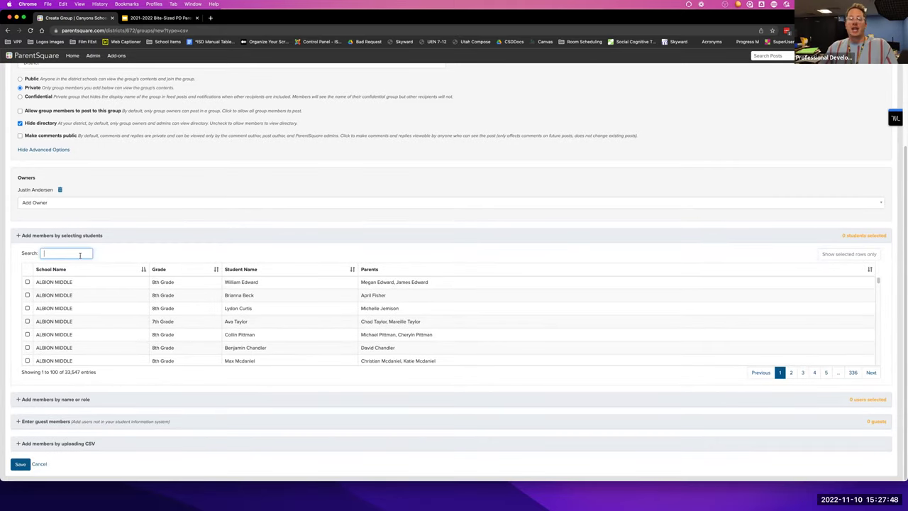
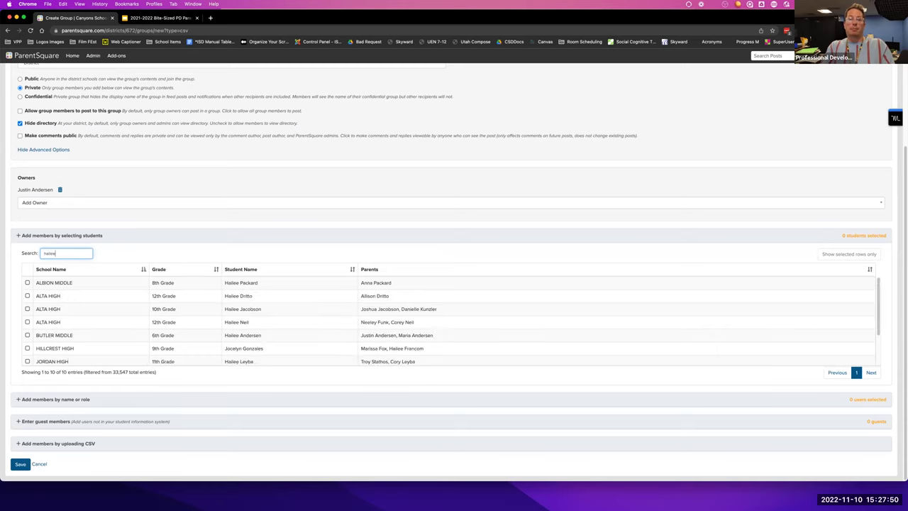
{"action": "left_click", "coordinate": [27, 358]}
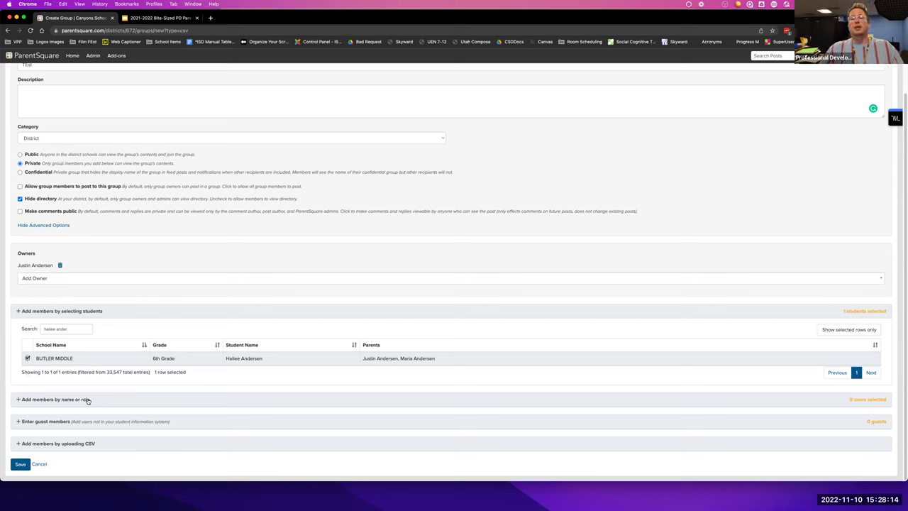
Review the guest-member and CSV-upload sections, then cancel the unfinished TEst group
{"action": "left_click", "coordinate": [61, 423]}
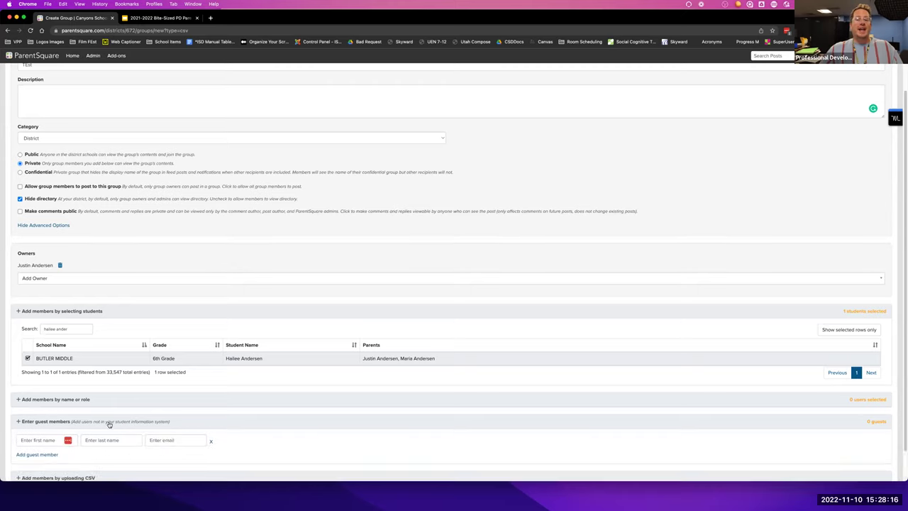
{"action": "scroll", "coordinate": [134, 425], "scroll_direction": "down", "scroll_amount": 2}
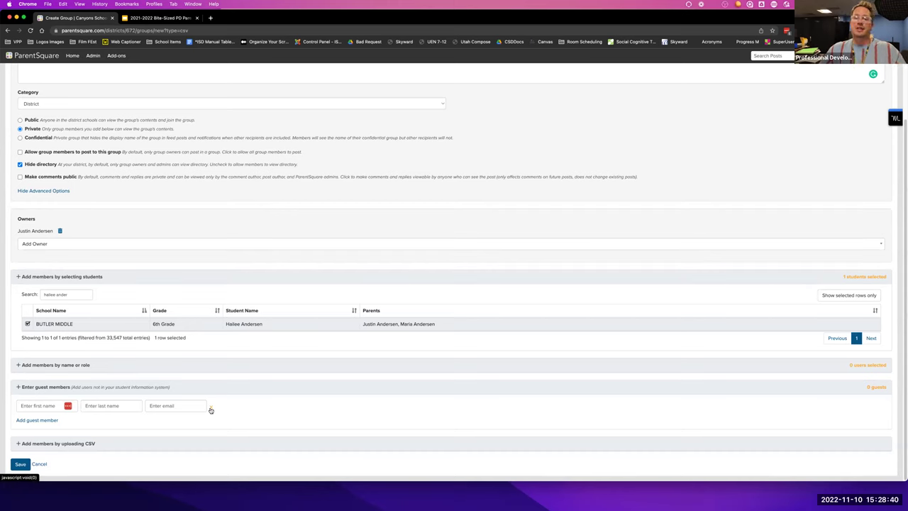
{"action": "left_click", "coordinate": [67, 445]}
{"action": "scroll", "coordinate": [95, 426], "scroll_direction": "down", "scroll_amount": 2}
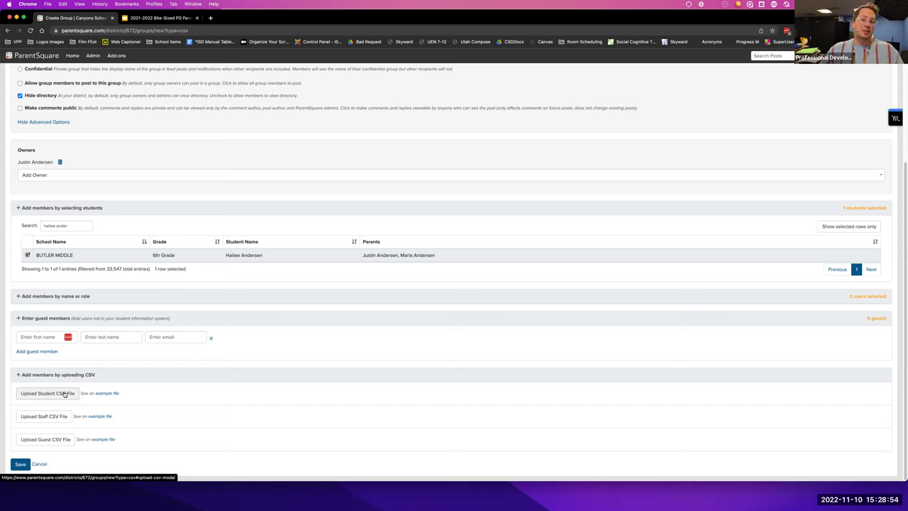
{"action": "left_click", "coordinate": [37, 465]}
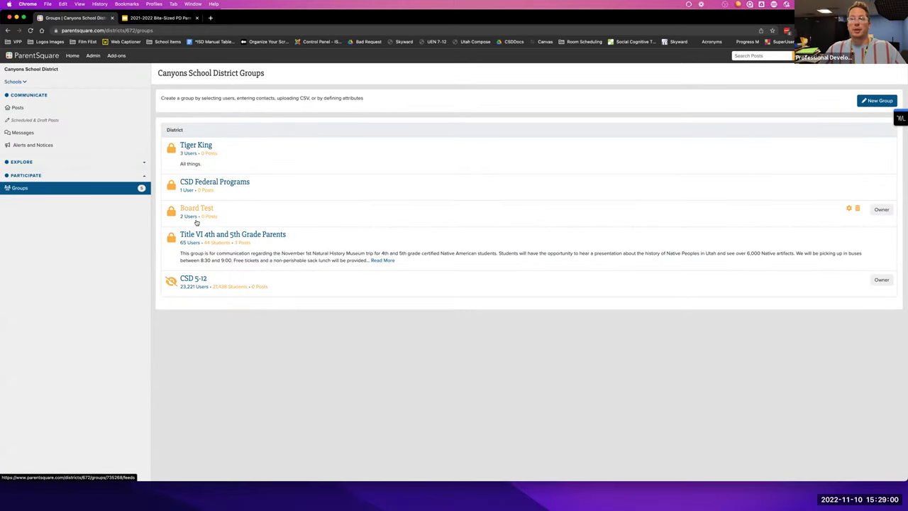
Open the 'Title VI 4th and 5th Grade Parents' group from the Groups list
{"action": "left_click", "coordinate": [199, 236]}
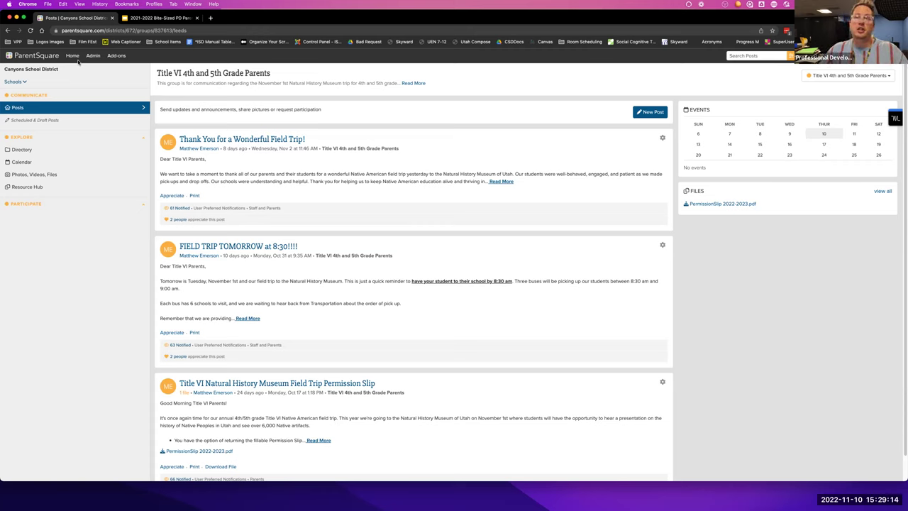
Go Home and reopen the district Groups list from the PARTICIPATE menu
{"action": "left_click", "coordinate": [74, 59]}
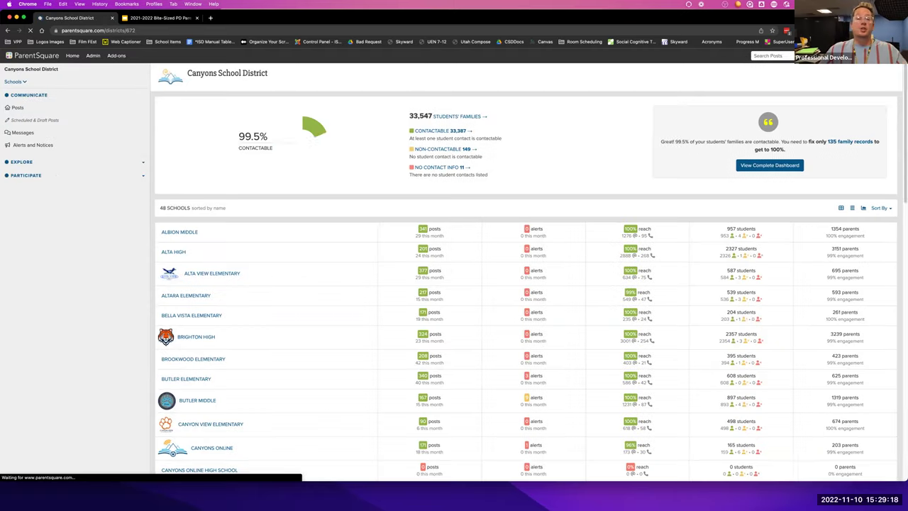
{"action": "left_click", "coordinate": [74, 175]}
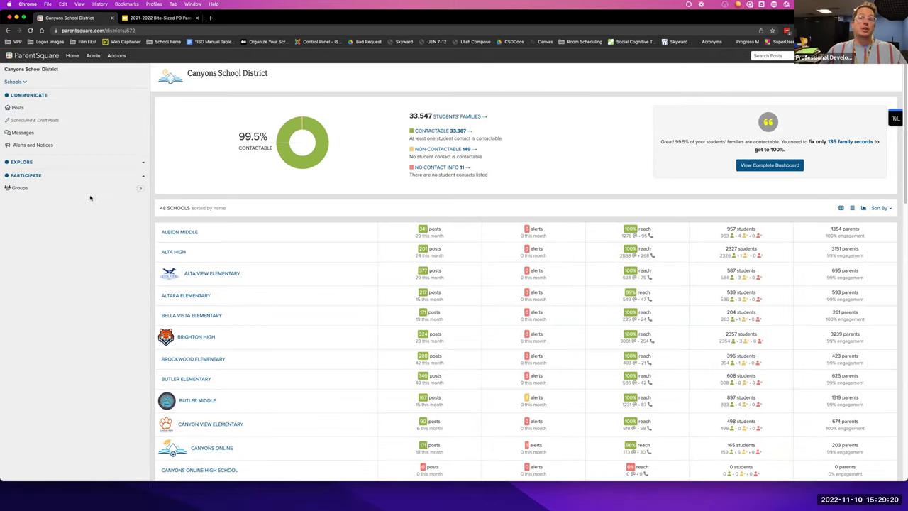
{"action": "left_click", "coordinate": [97, 191]}
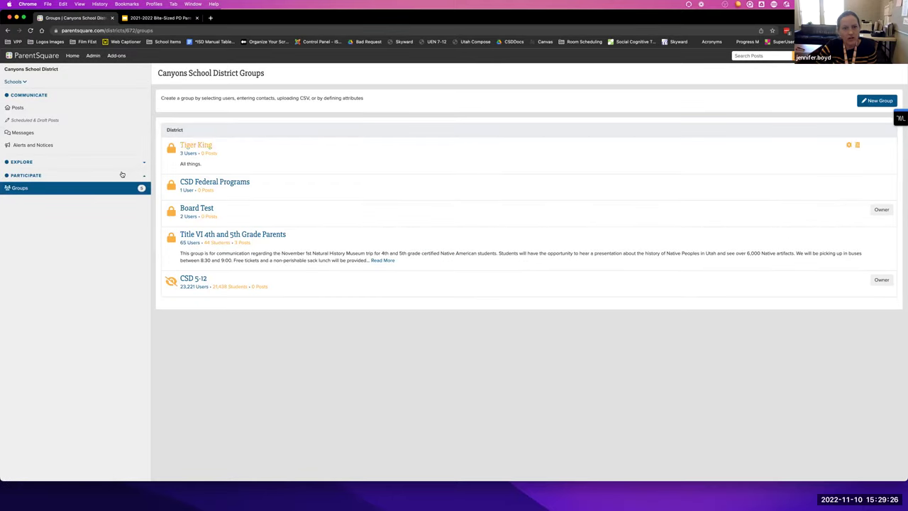
Expand EXPLORE, show and hide the Schools list, then switch to the deck's Agenda slide
{"action": "left_click", "coordinate": [42, 161]}
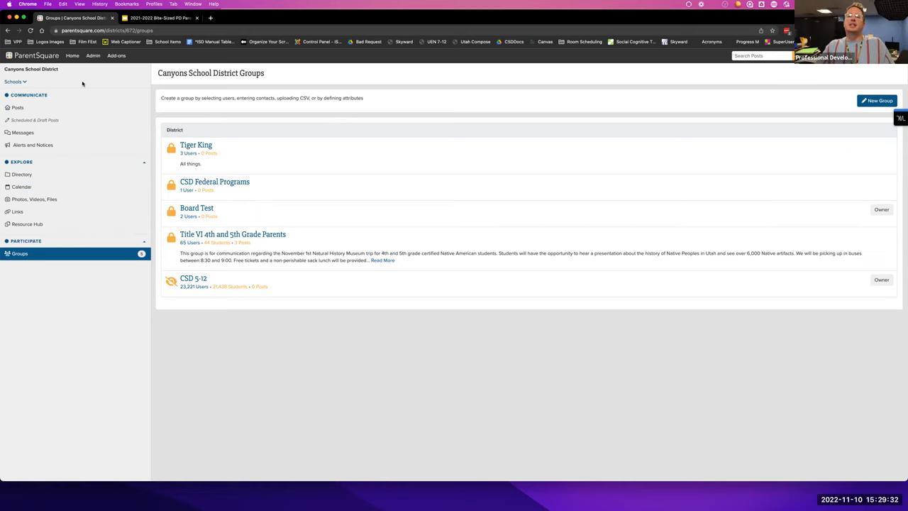
{"action": "left_click", "coordinate": [16, 82]}
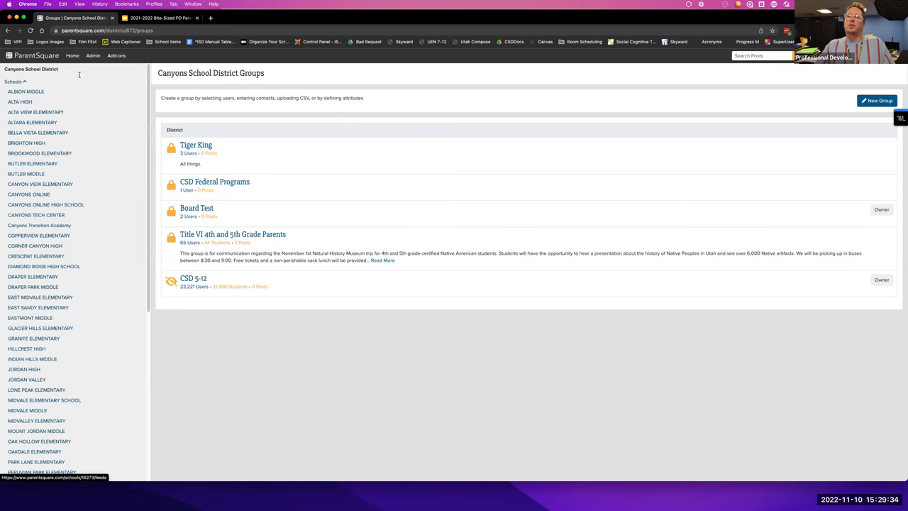
{"action": "left_click", "coordinate": [24, 82]}
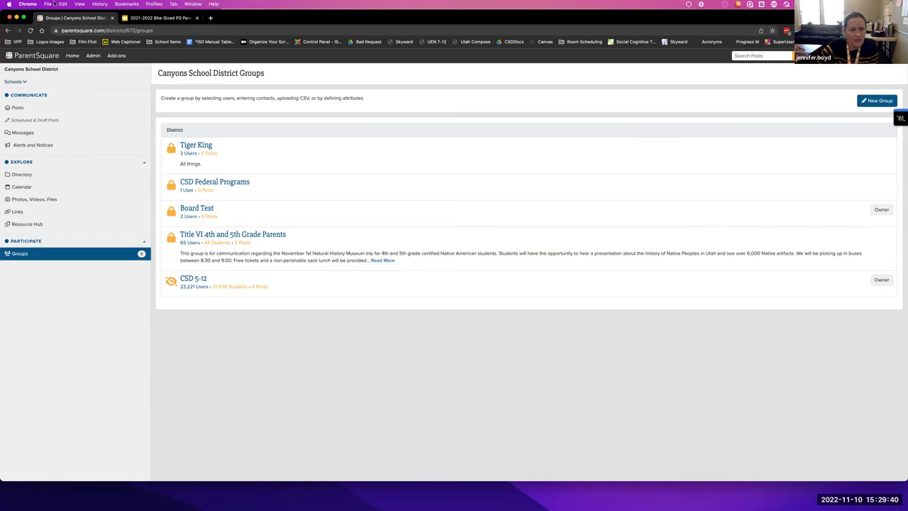
{"action": "left_click", "coordinate": [158, 17]}
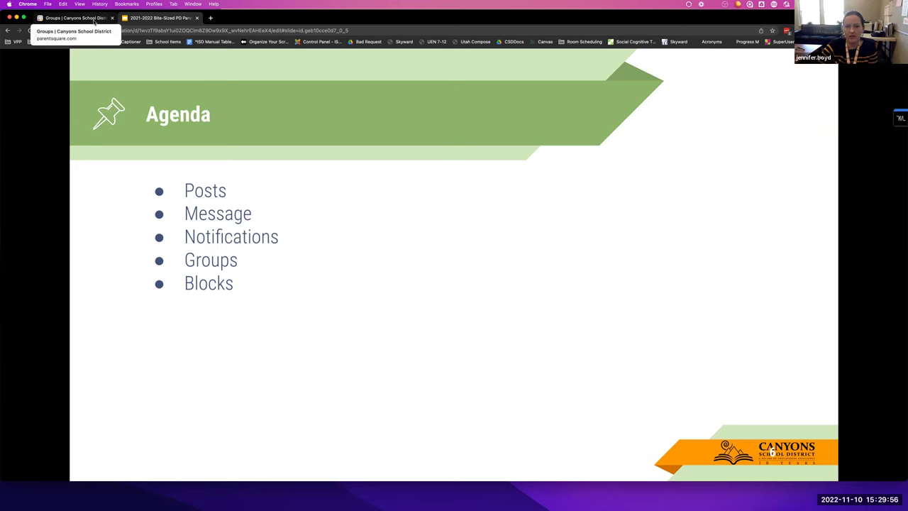
Switch from the Agenda slide back to the Canyons School District Groups list
{"action": "left_click", "coordinate": [76, 18]}
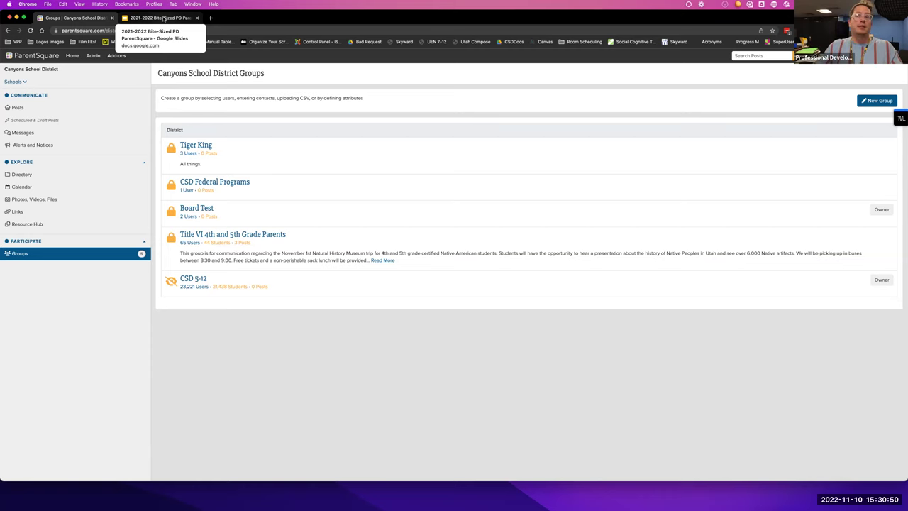
Return to the Canyons School District home dashboard, 99.5% contactable across 48 schools
{"action": "left_click", "coordinate": [71, 120]}
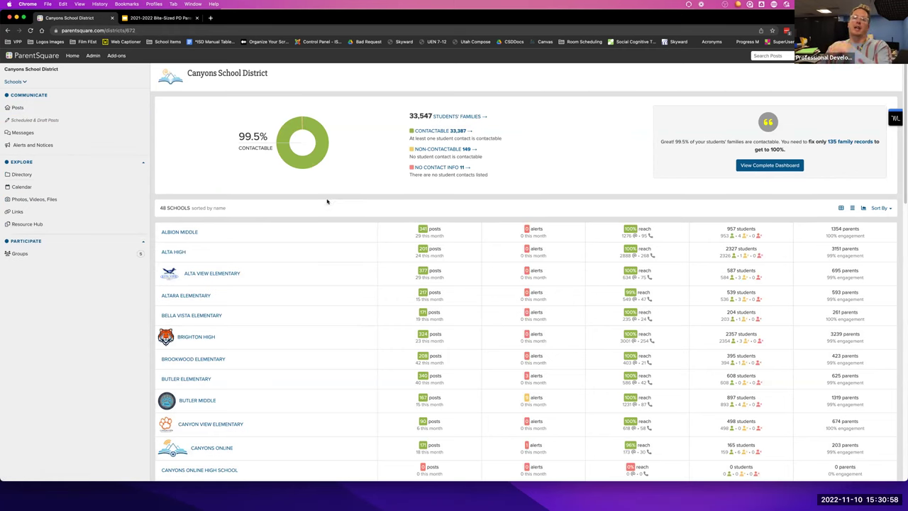
Browse the district posts feed and Canyon View Elementary's feed, then start a new browser tab
{"action": "left_click", "coordinate": [96, 114]}
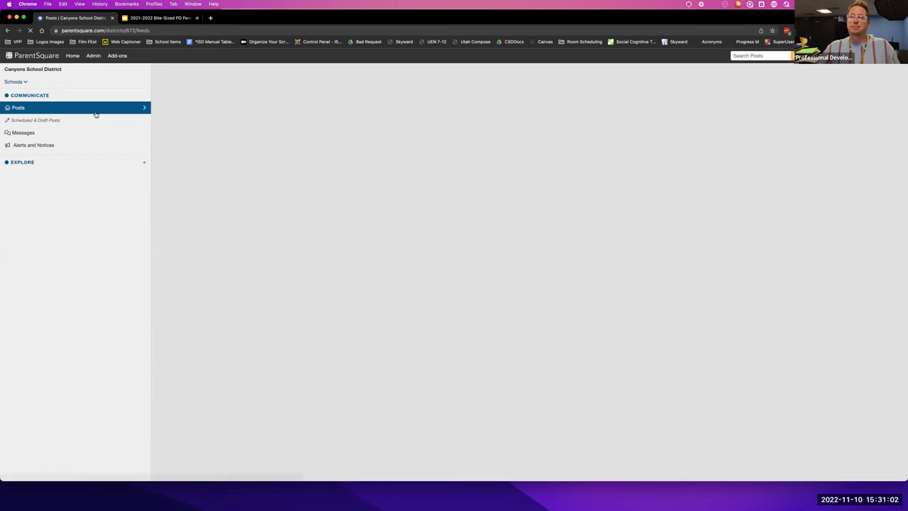
{"action": "left_click", "coordinate": [6, 81]}
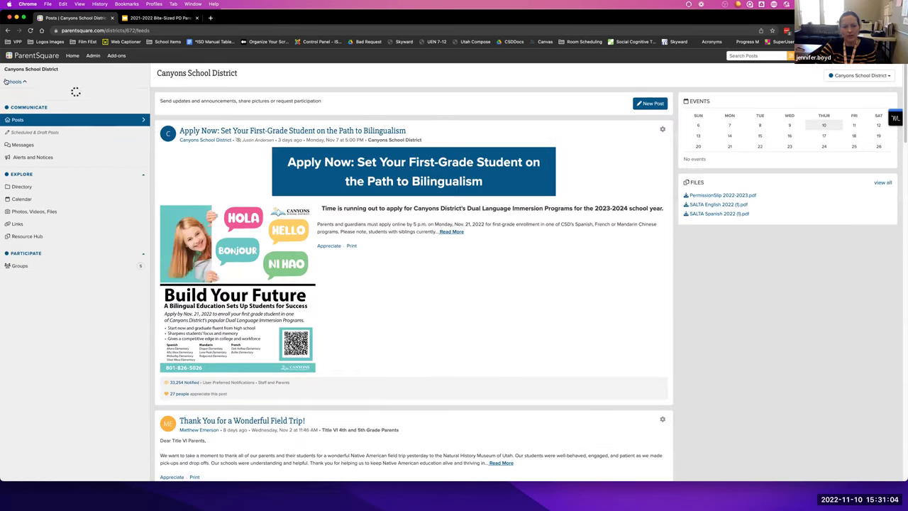
{"action": "left_click", "coordinate": [47, 185]}
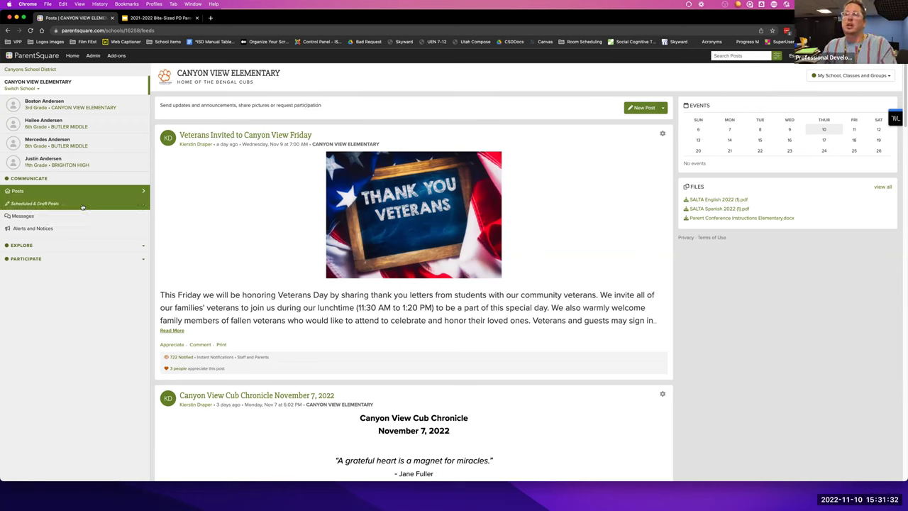
{"action": "left_click", "coordinate": [73, 56]}
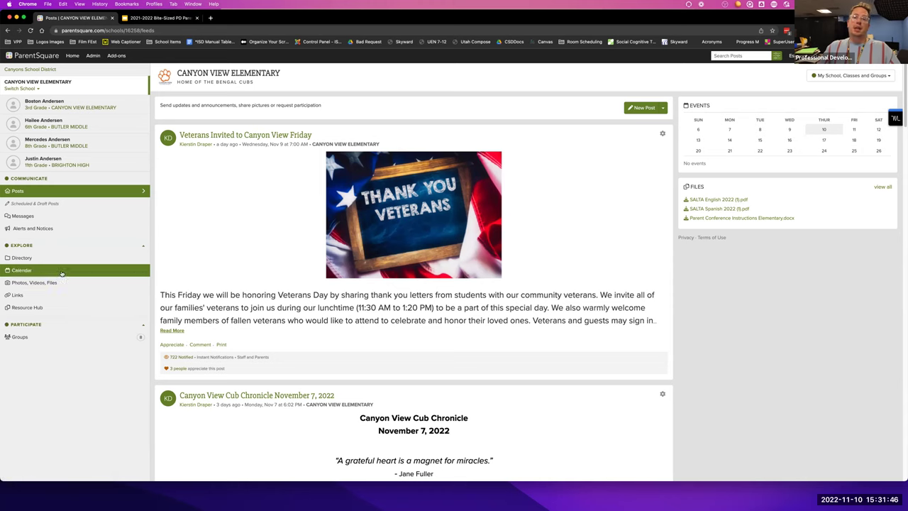
{"action": "left_click", "coordinate": [210, 18]}
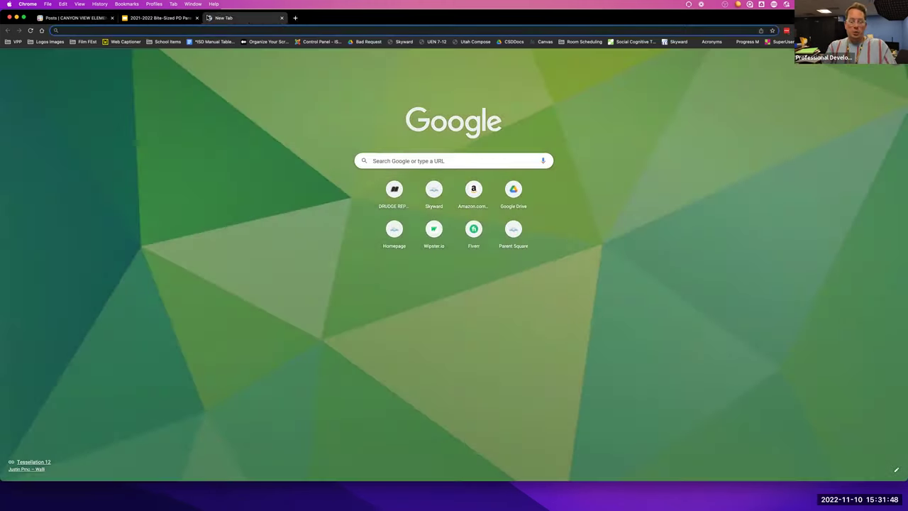
Go to canyonsdistrict.org/parentsquare, the district's Parent Square page
{"action": "type", "text": "canyonsdistrict.org"}
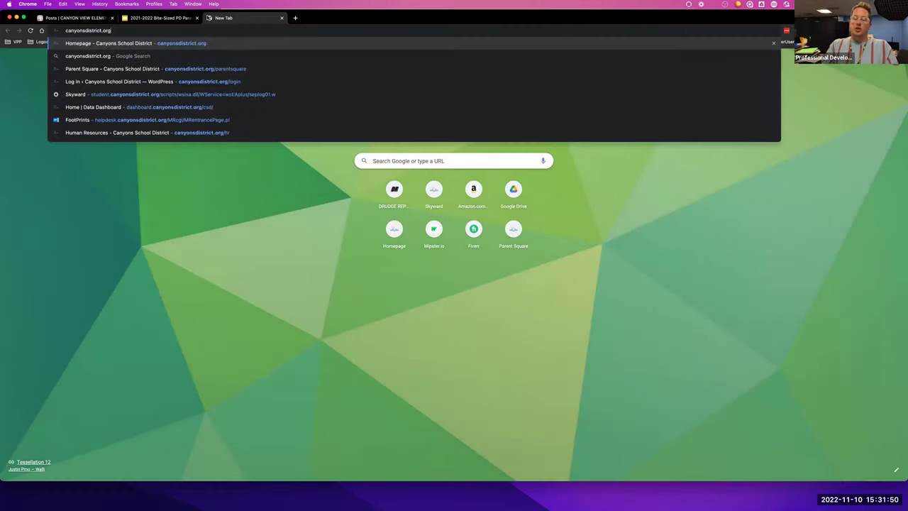
{"action": "type", "text": "/paren"}
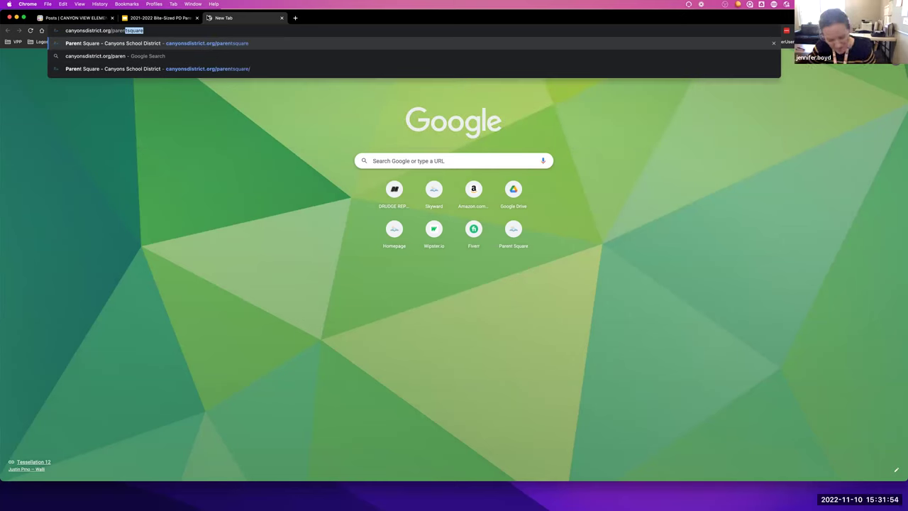
{"action": "key", "text": "Return"}
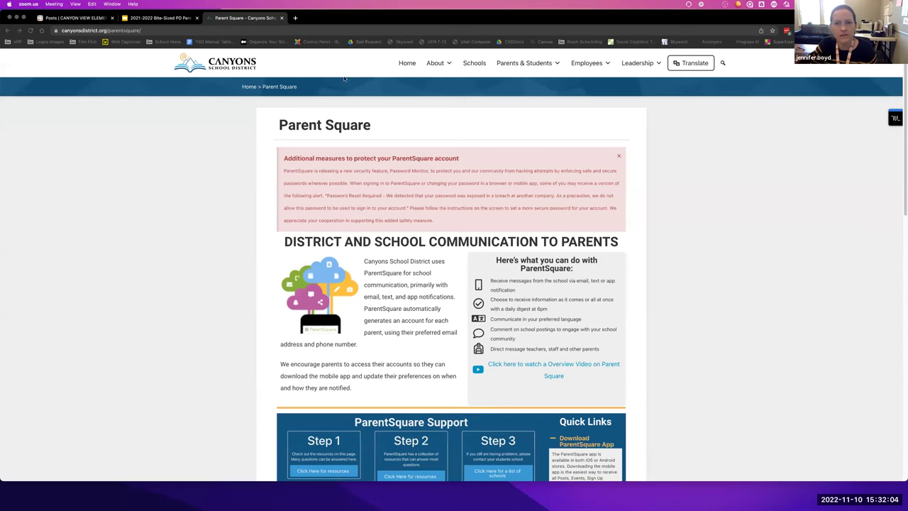
Bring the browser forward and select, then deselect, the Parent Square page address
{"action": "left_click", "coordinate": [149, 219]}
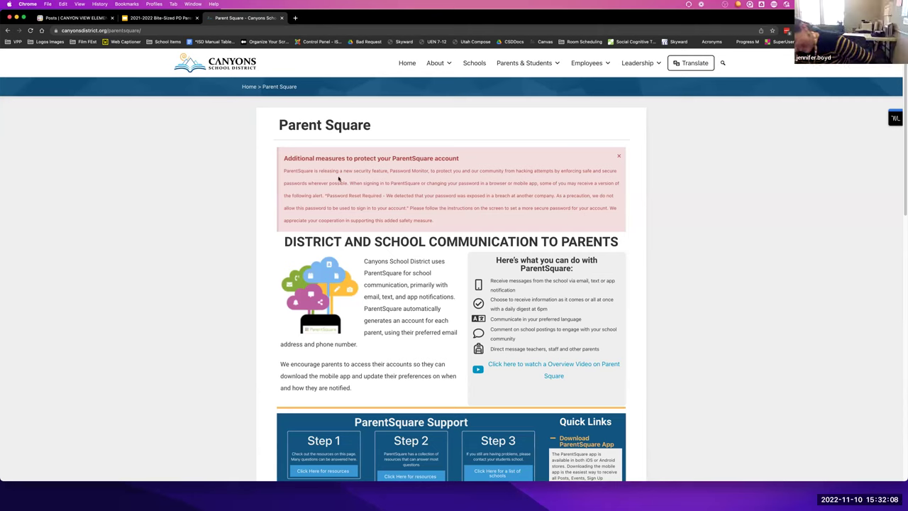
{"action": "left_click", "coordinate": [102, 31]}
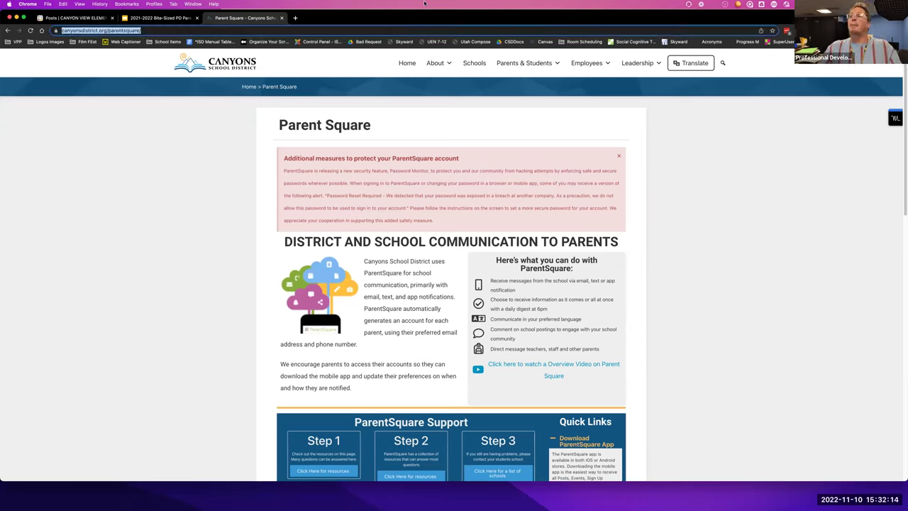
{"action": "left_click", "coordinate": [188, 158]}
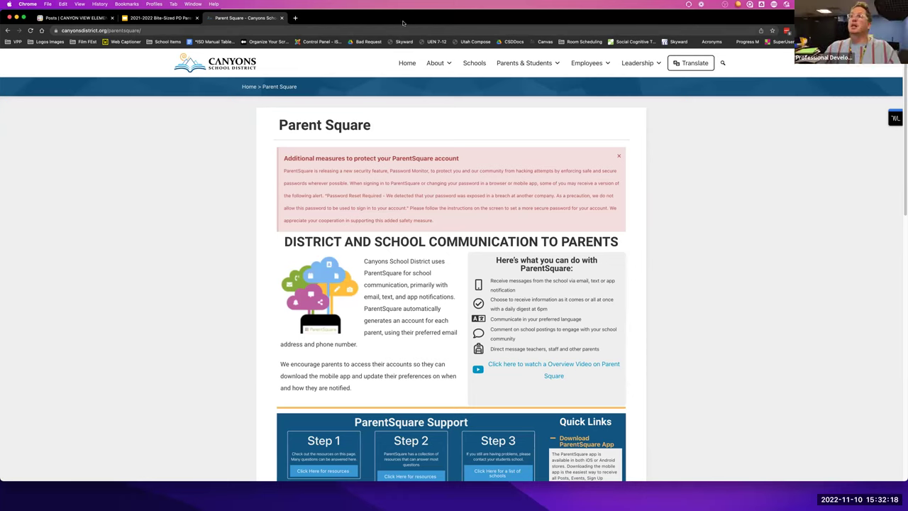
{"action": "key", "text": "super+Tab"}
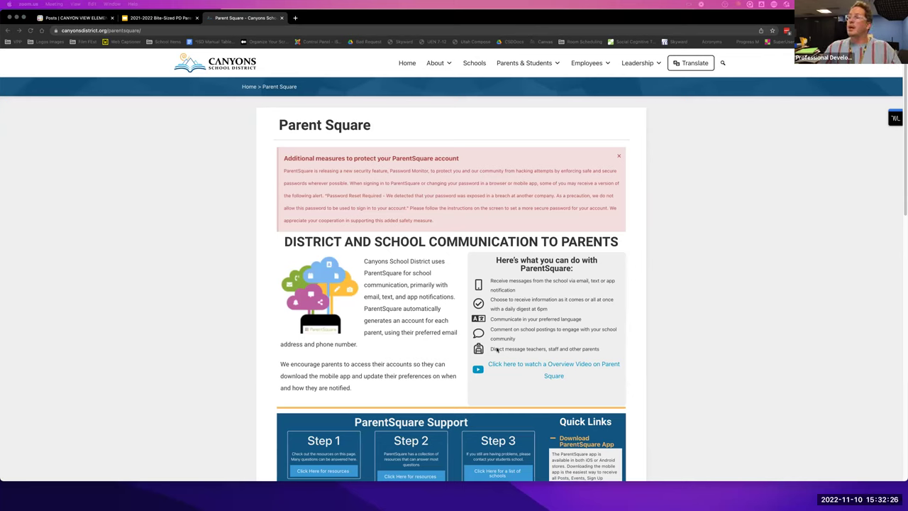
Scroll to Resources for Teachers and Schools, highlight its heading, and toggle the Staff Table answer
{"action": "scroll", "coordinate": [460, 348], "scroll_direction": "down", "scroll_amount": 1}
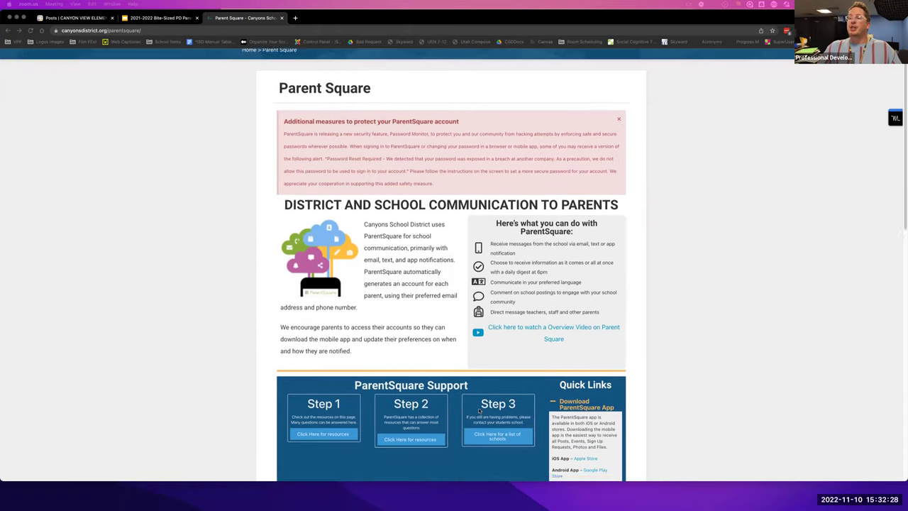
{"action": "scroll", "coordinate": [480, 410], "scroll_direction": "down", "scroll_amount": 9}
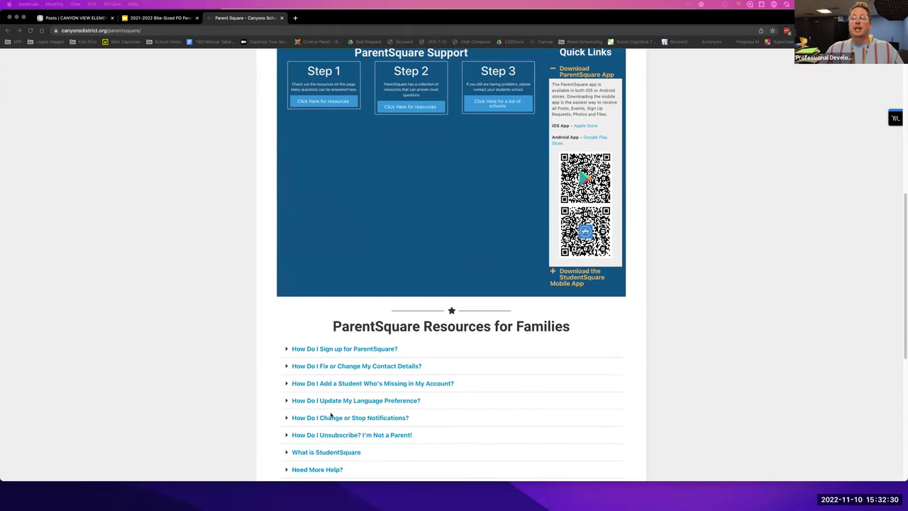
{"action": "scroll", "coordinate": [317, 318], "scroll_direction": "down", "scroll_amount": 5}
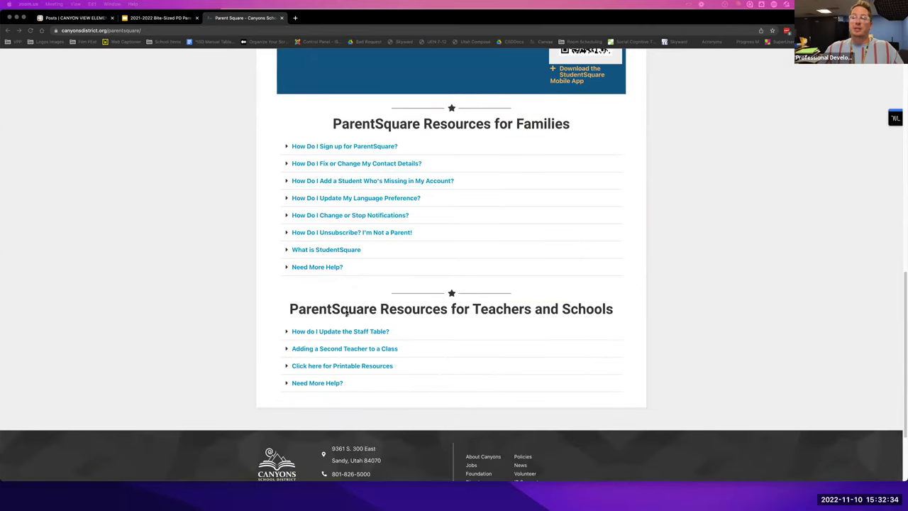
{"action": "left_click_drag", "start_coordinate": [288, 311], "coordinate": [619, 311]}
{"action": "triple_click", "coordinate": [427, 310]}
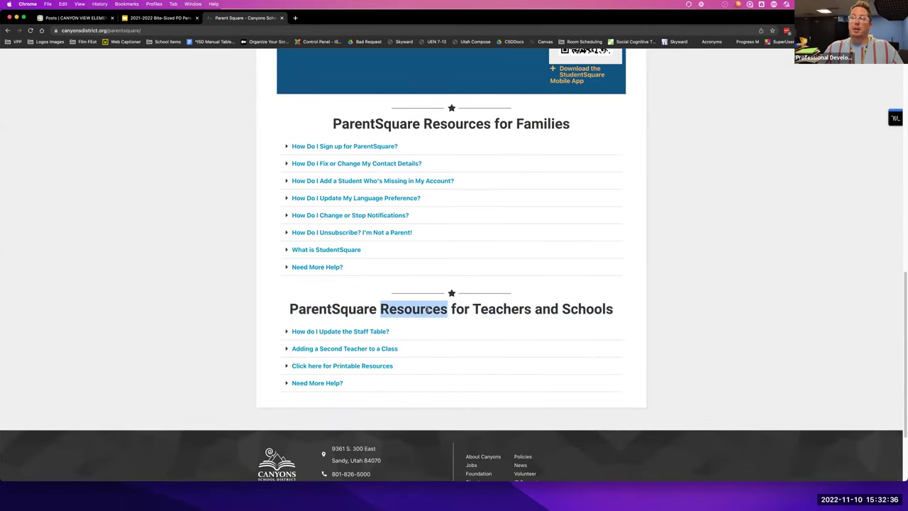
{"action": "left_click", "coordinate": [287, 332]}
{"action": "left_click", "coordinate": [287, 332]}
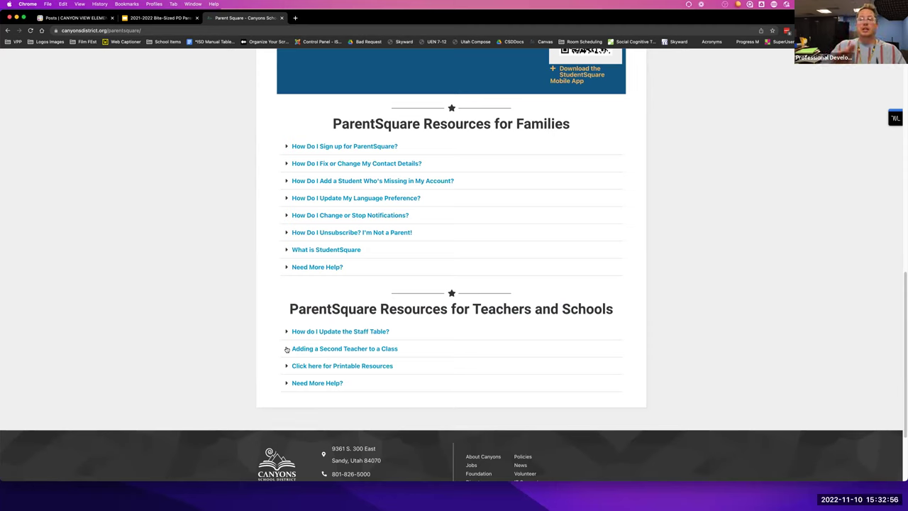
Expand Printable Resources, scroll through its handouts and training links, collapse it, and scroll back up
{"action": "left_click", "coordinate": [288, 366]}
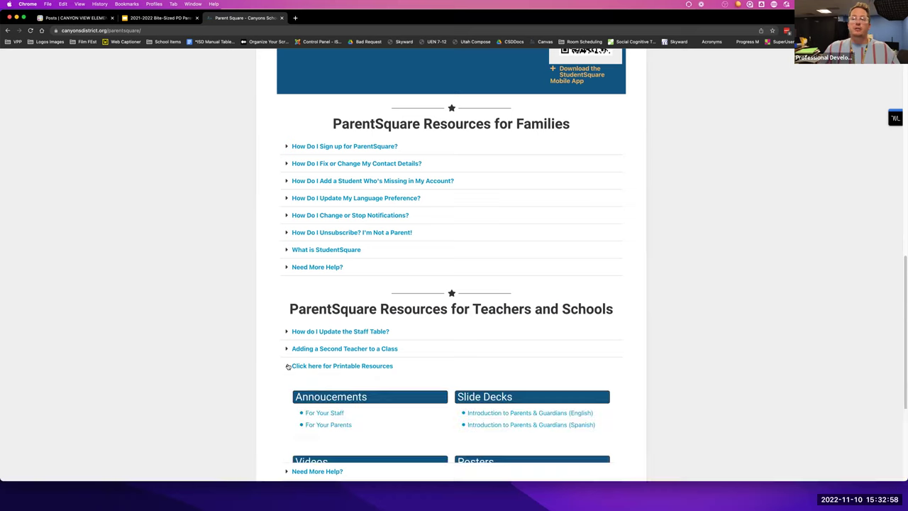
{"action": "scroll", "coordinate": [290, 367], "scroll_direction": "down", "scroll_amount": 3}
{"action": "scroll", "coordinate": [484, 381], "scroll_direction": "down", "scroll_amount": 8}
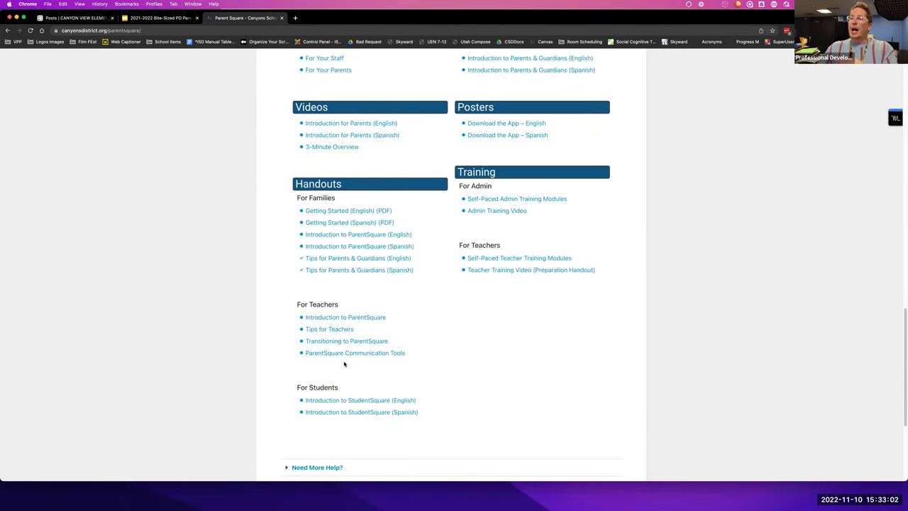
{"action": "scroll", "coordinate": [345, 363], "scroll_direction": "down", "scroll_amount": 1}
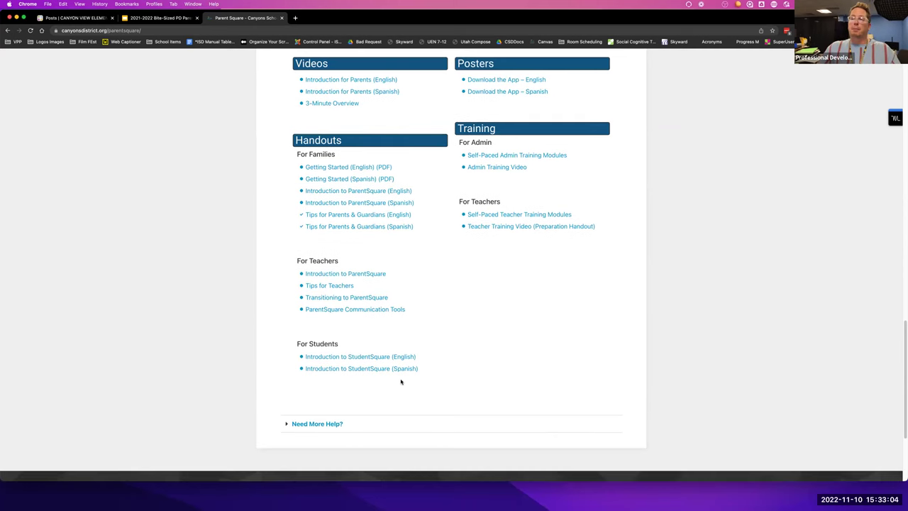
{"action": "scroll", "coordinate": [401, 379], "scroll_direction": "up", "scroll_amount": 4}
{"action": "left_click", "coordinate": [290, 227]}
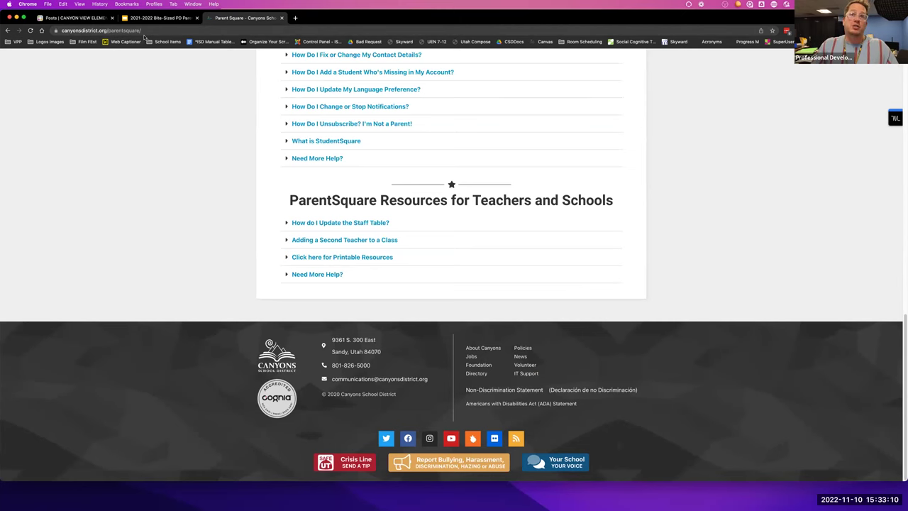
{"action": "scroll", "coordinate": [319, 172], "scroll_direction": "up", "scroll_amount": 15}
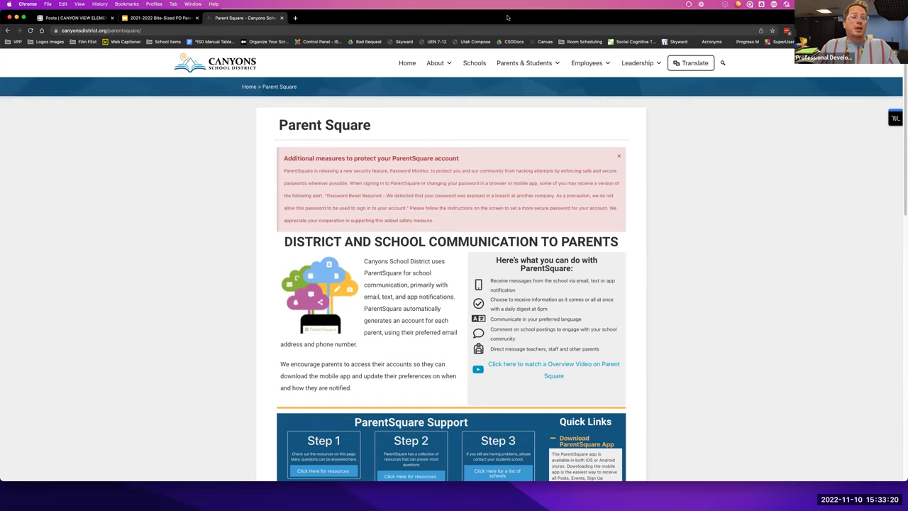
From the THANKS! slide, open the Relicensure Credit form and copy its web address
{"action": "left_click", "coordinate": [160, 18]}
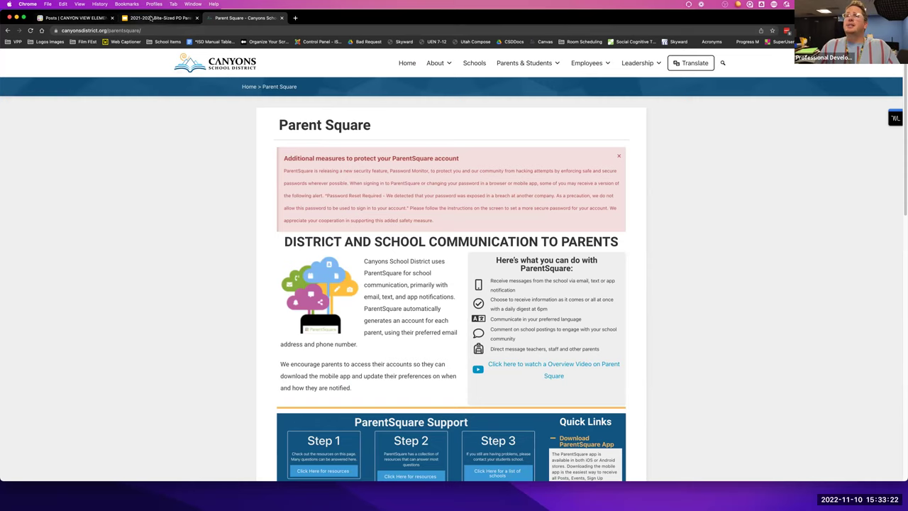
{"action": "key", "text": "Right"}
{"action": "key", "text": "Right"}
{"action": "key", "text": "Right"}
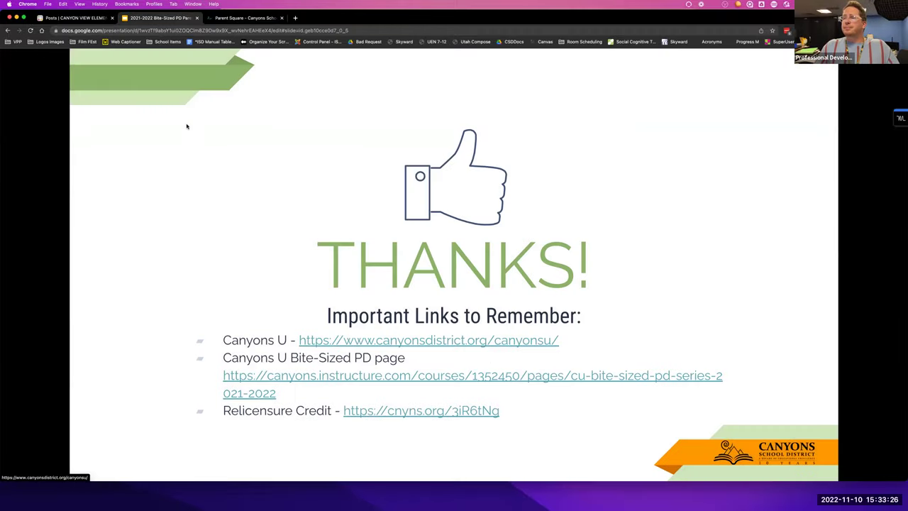
{"action": "left_click", "coordinate": [458, 414]}
{"action": "key", "text": "super+l"}
{"action": "key", "text": "super+c"}
{"action": "key", "text": "super+Tab"}
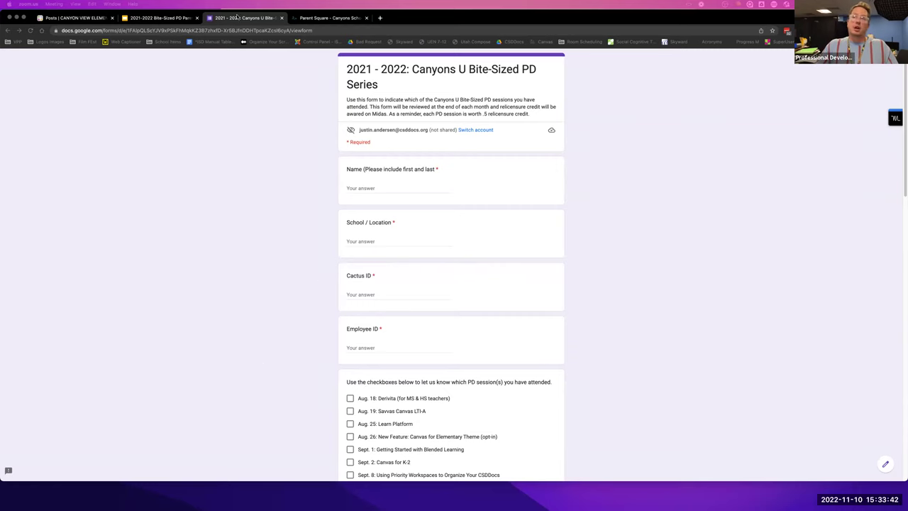
Close the relicensure attendance form and open the Canyons U Bite-Sized PD link on the THANKS! slide
{"action": "scroll", "coordinate": [308, 266], "scroll_direction": "down", "scroll_amount": 20}
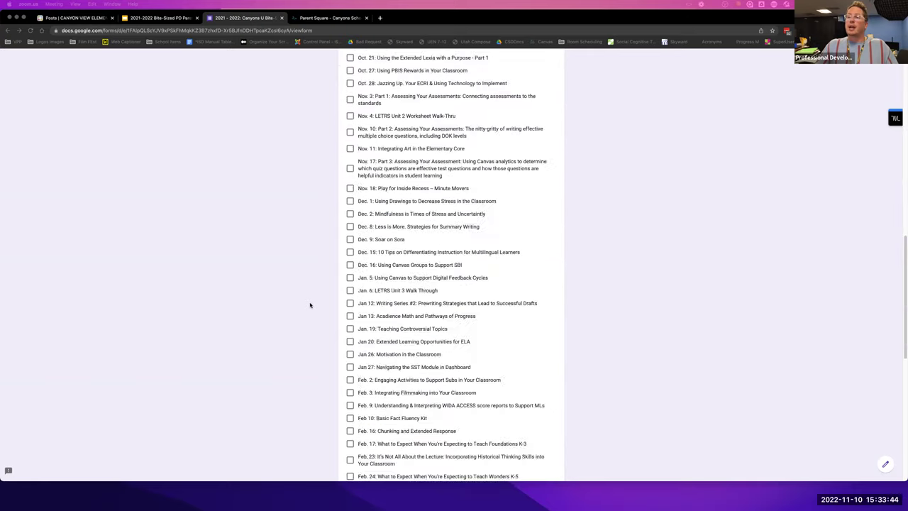
{"action": "scroll", "coordinate": [277, 190], "scroll_direction": "up", "scroll_amount": 4}
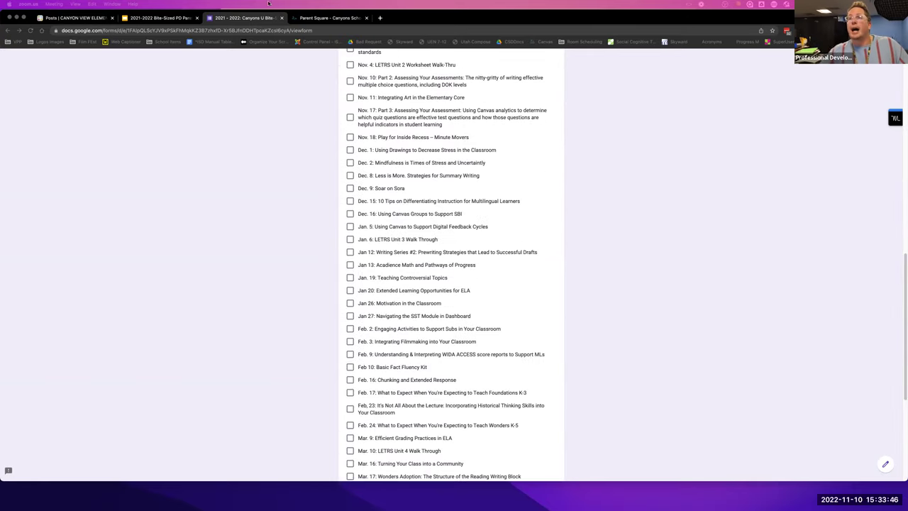
{"action": "left_click", "coordinate": [281, 19]}
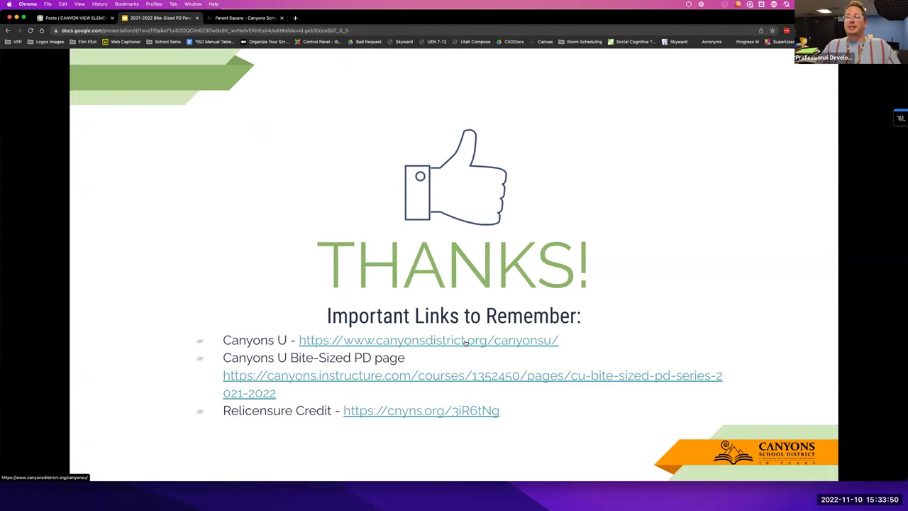
{"action": "left_click", "coordinate": [455, 377]}
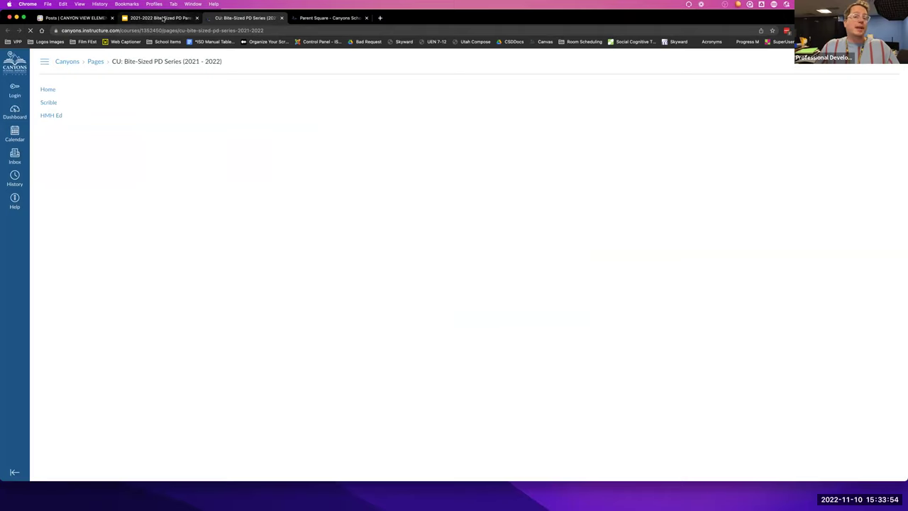